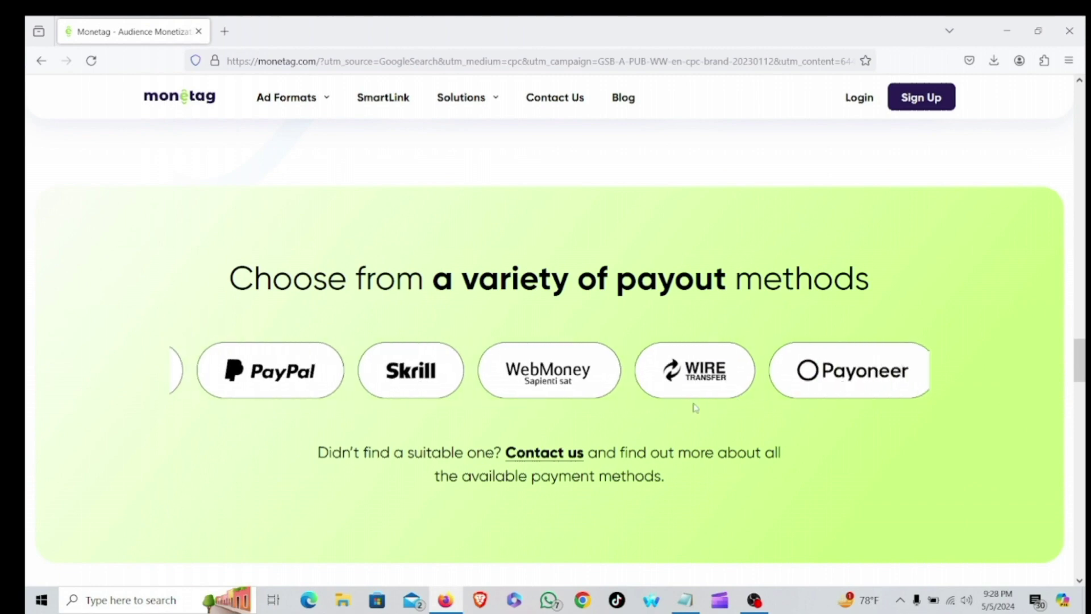
# Scroll back to the top of the Monetag homepage and open the publisher Sign Up page.
pyautogui.scroll(-6, 716, 403)
pyautogui.scroll(-10, 617, 367)
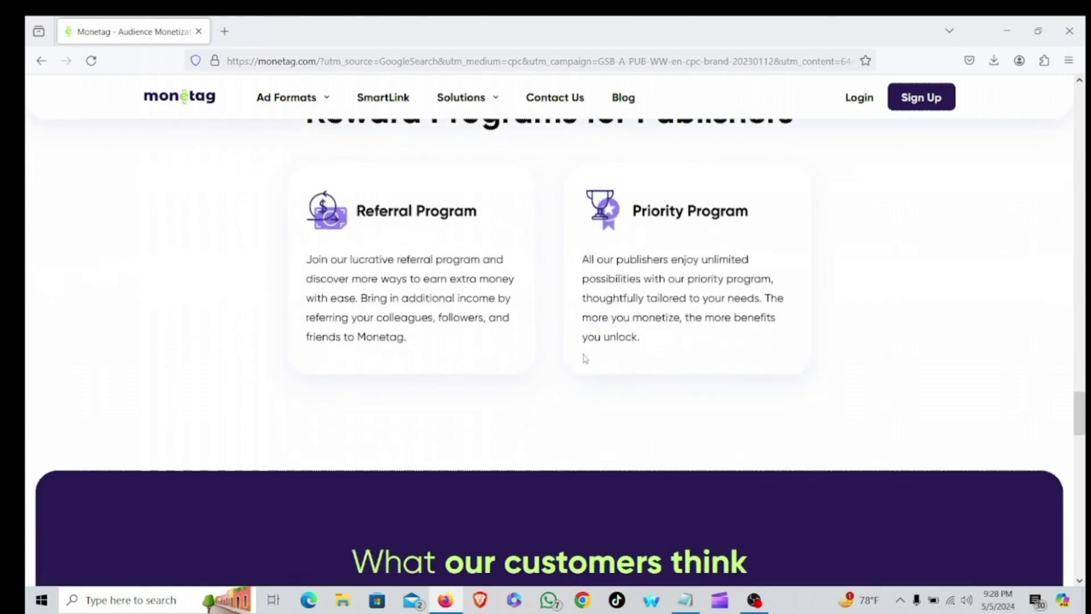
pyautogui.scroll(10, 587, 357)
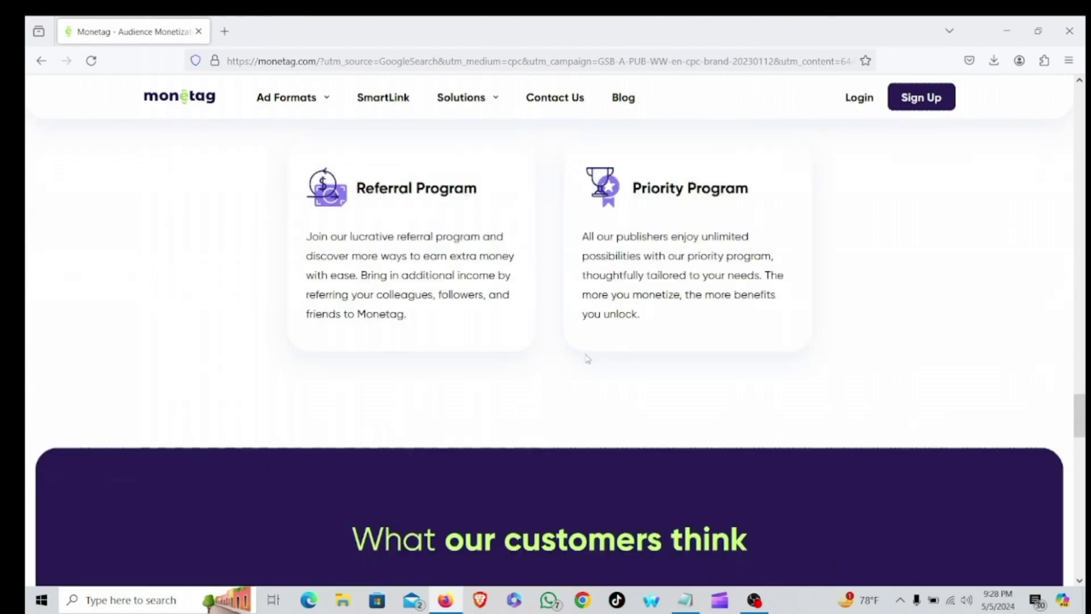
pyautogui.scroll(8, 579, 357)
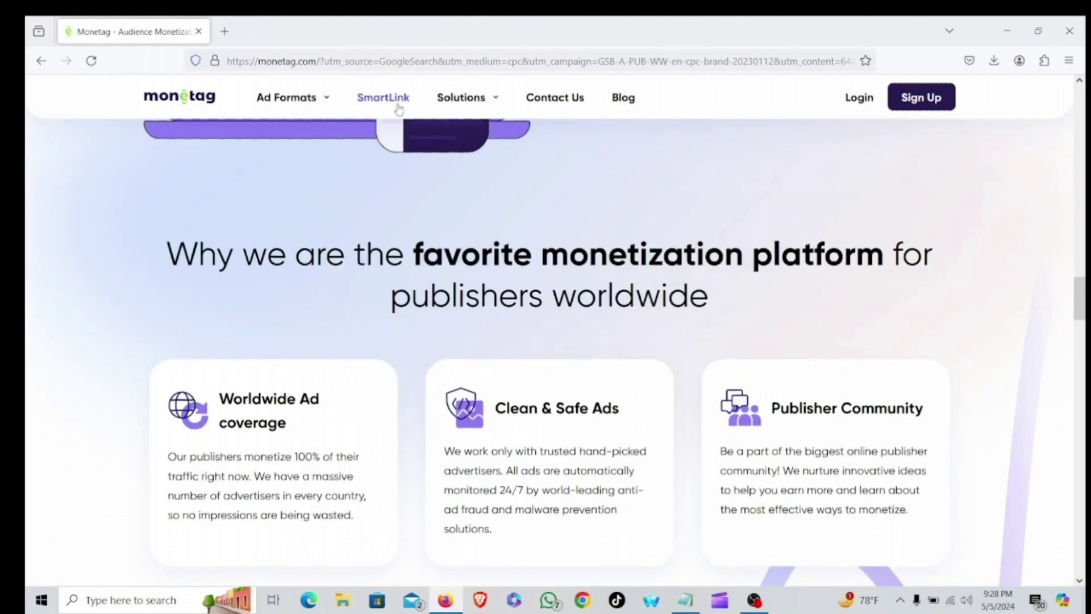
pyautogui.scroll(4, 574, 263)
pyautogui.scroll(8, 574, 262)
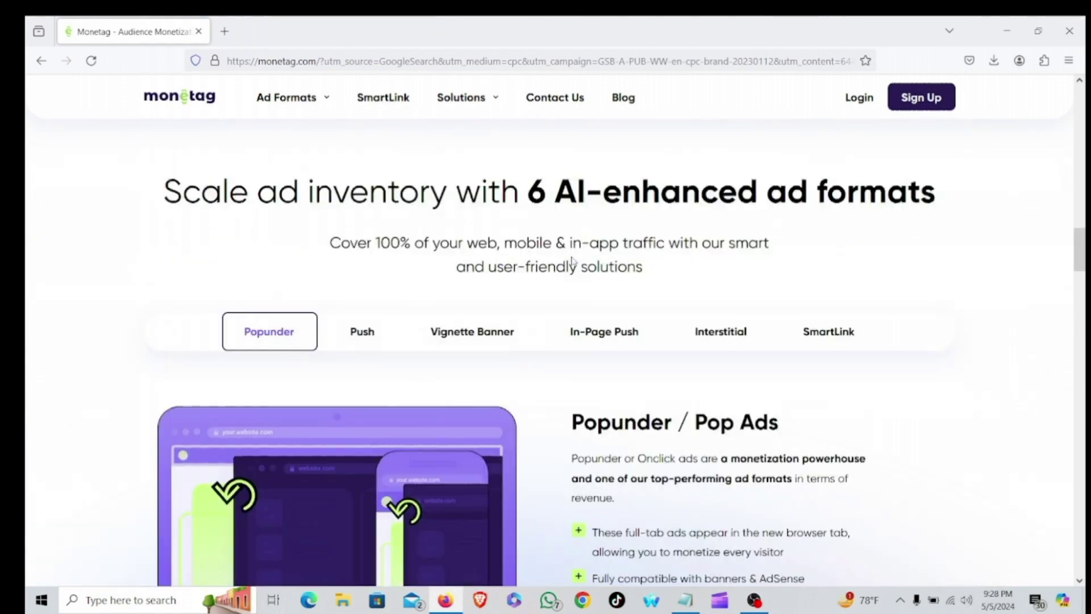
pyautogui.scroll(10, 570, 256)
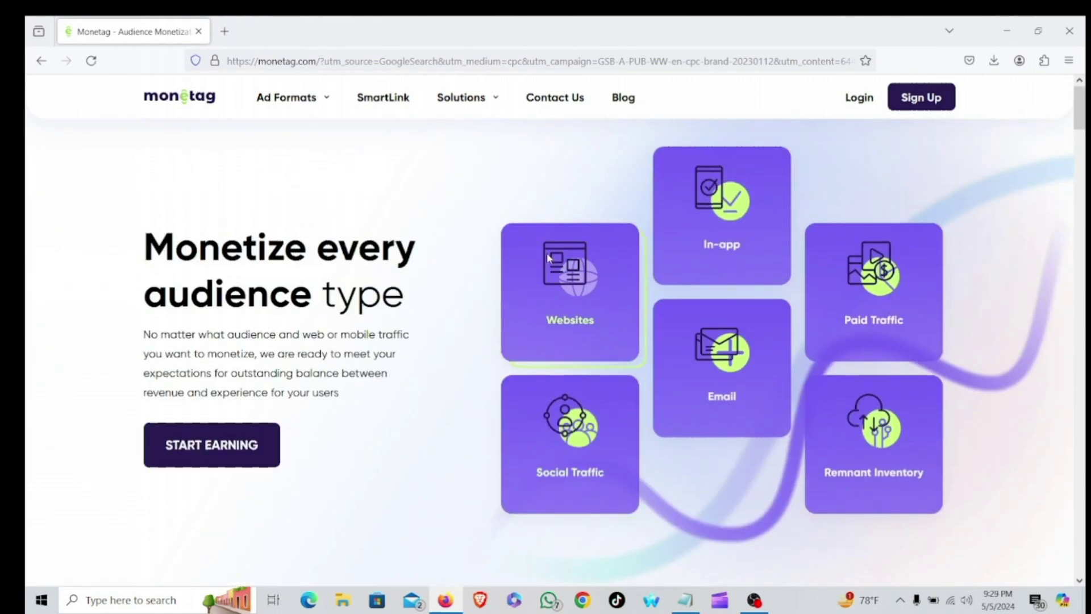
pyautogui.click(920, 105)
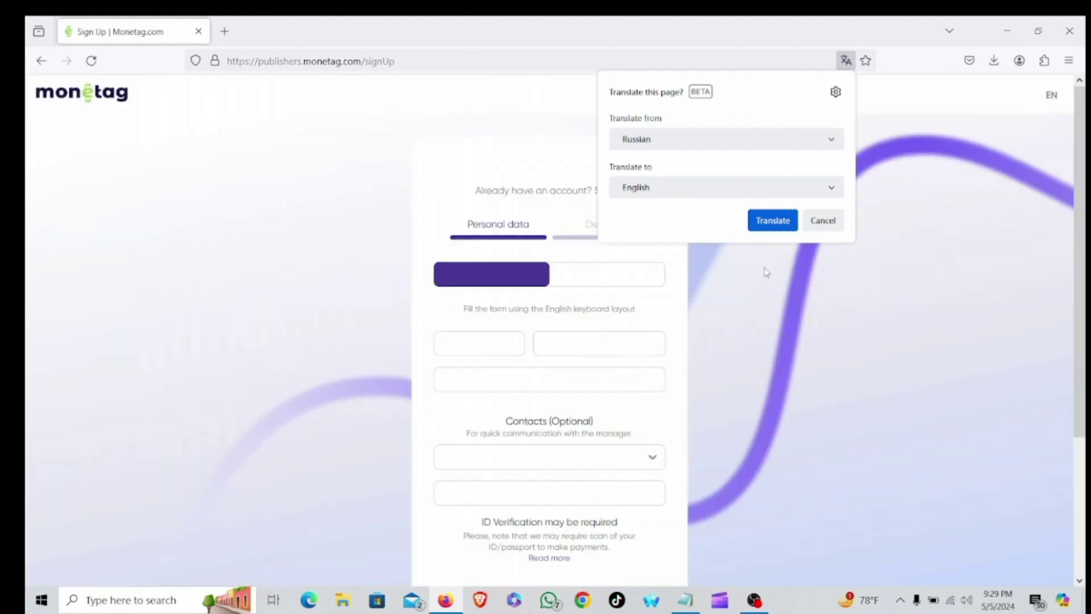
# Dismiss the translate offer and enter the applicant's first name, last name and e-mail address.
pyautogui.click(826, 222)
pyautogui.scroll(-1, 418, 361)
pyautogui.scroll(2, 417, 365)
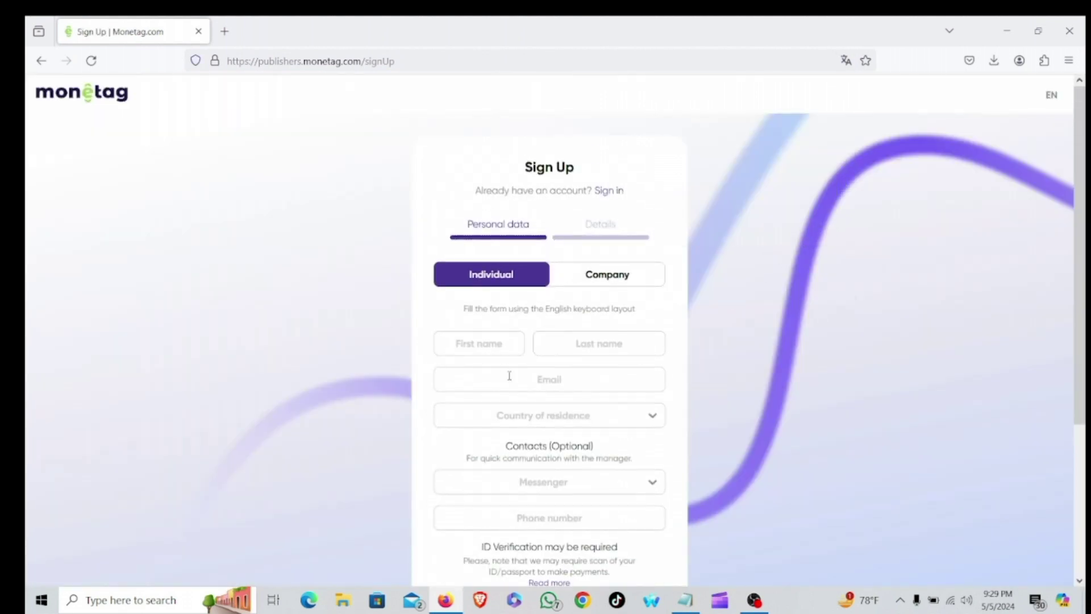
pyautogui.scroll(-2, 472, 437)
pyautogui.scroll(2, 473, 432)
pyautogui.click(504, 341)
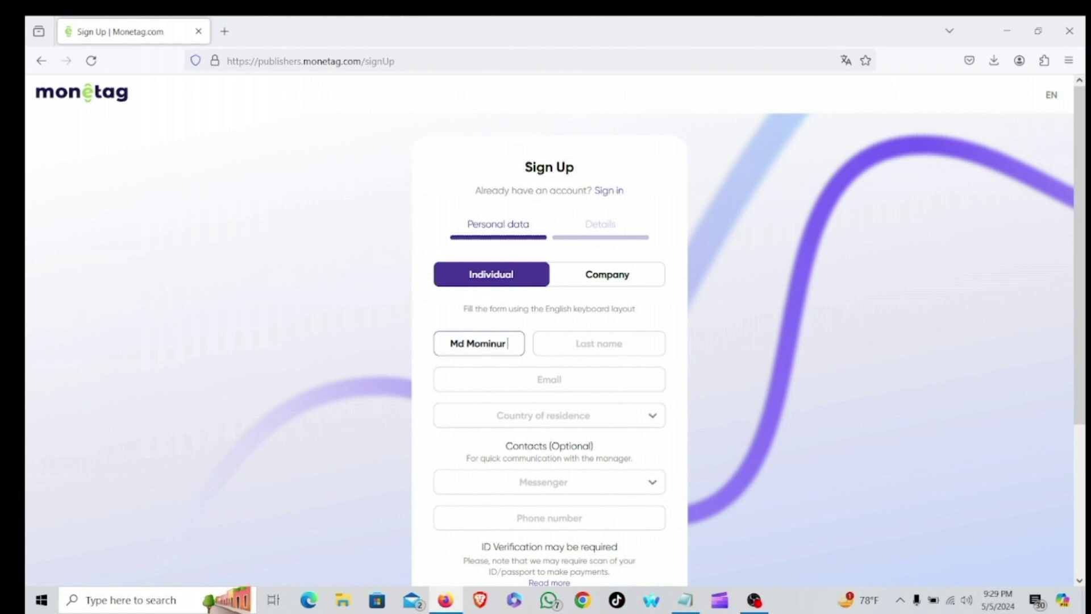
pyautogui.write(' Isl')
pyautogui.press('BackSpace')
pyautogui.press('BackSpace')
pyautogui.press('BackSpace')
pyautogui.click(604, 346)
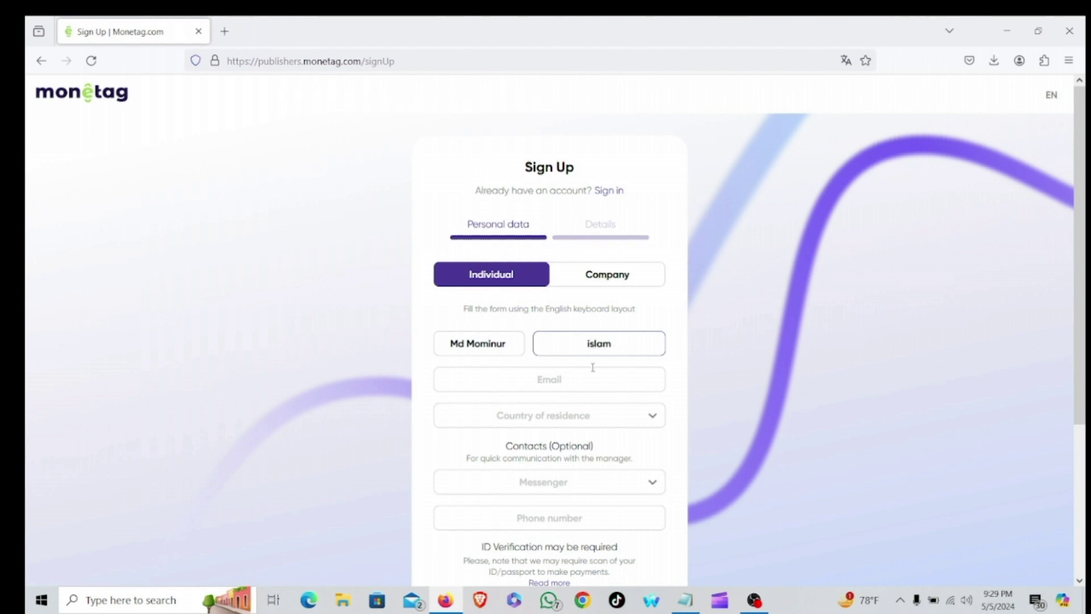
pyautogui.press('Home')
pyautogui.press('Delete')
pyautogui.write('I')
pyautogui.click(572, 381)
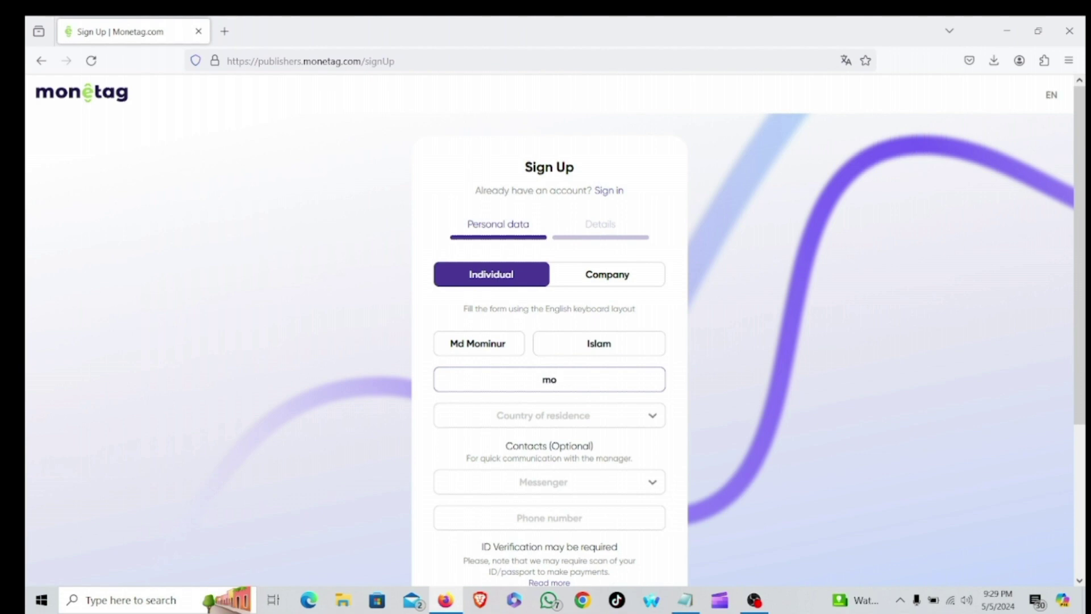
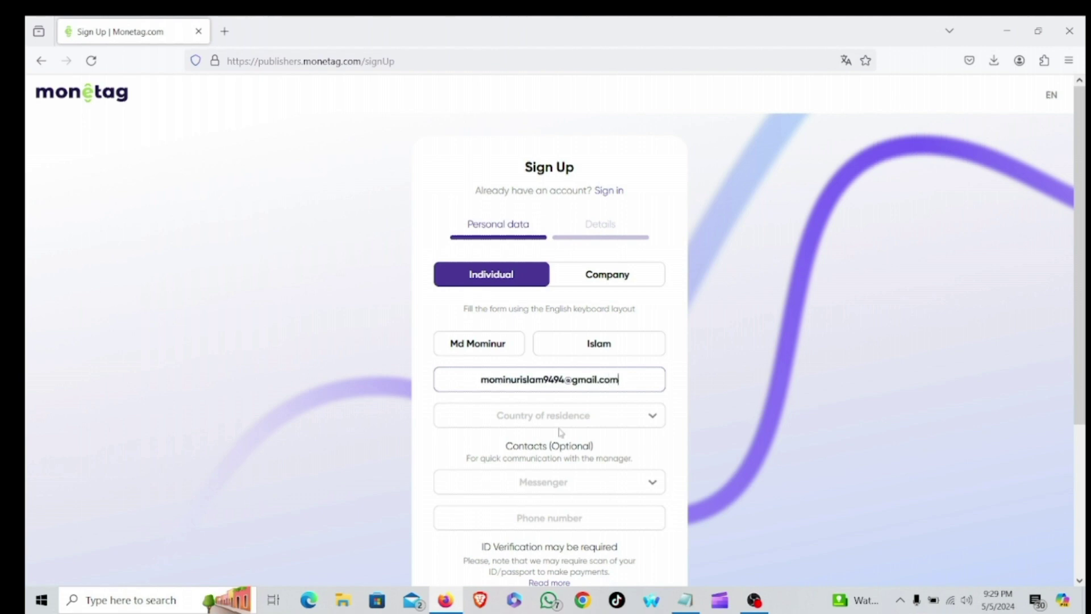
# Choose Bangladesh as the country of residence and fill in the city and street address.
pyautogui.click(652, 415)
pyautogui.scroll(-8, 526, 456)
pyautogui.scroll(-5, 521, 452)
pyautogui.scroll(10, 511, 457)
pyautogui.scroll(-1, 489, 466)
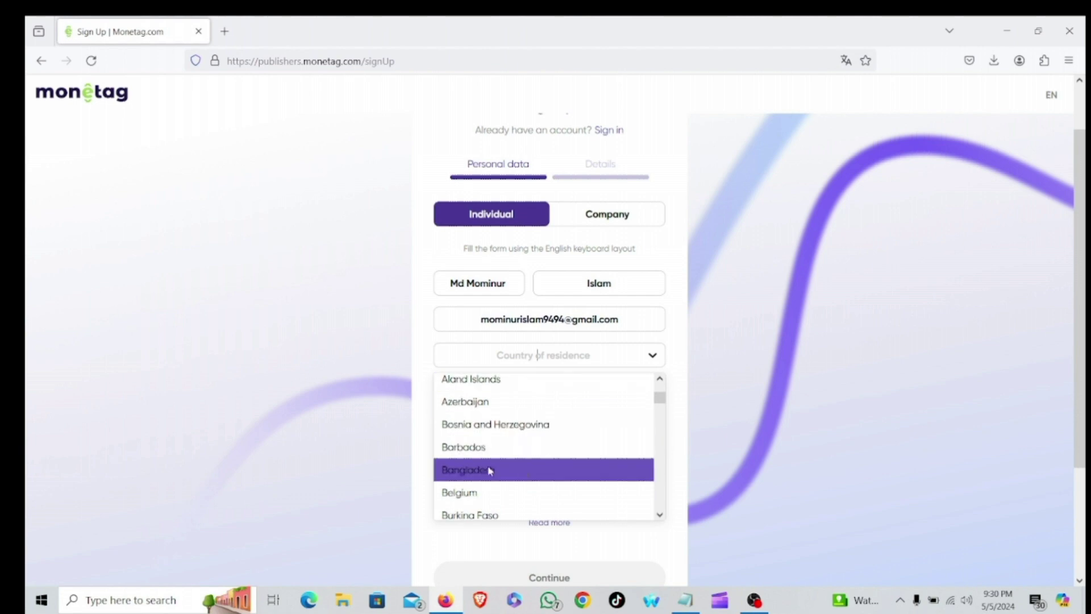
pyautogui.click(490, 469)
pyautogui.click(538, 390)
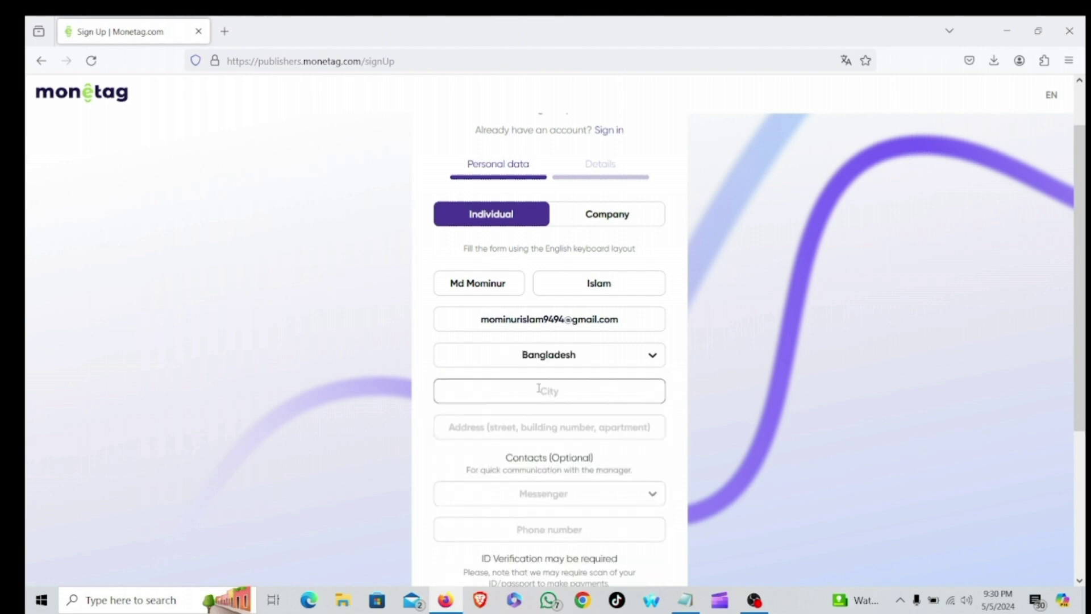
pyautogui.write('Panchagarh')
pyautogui.click(490, 427)
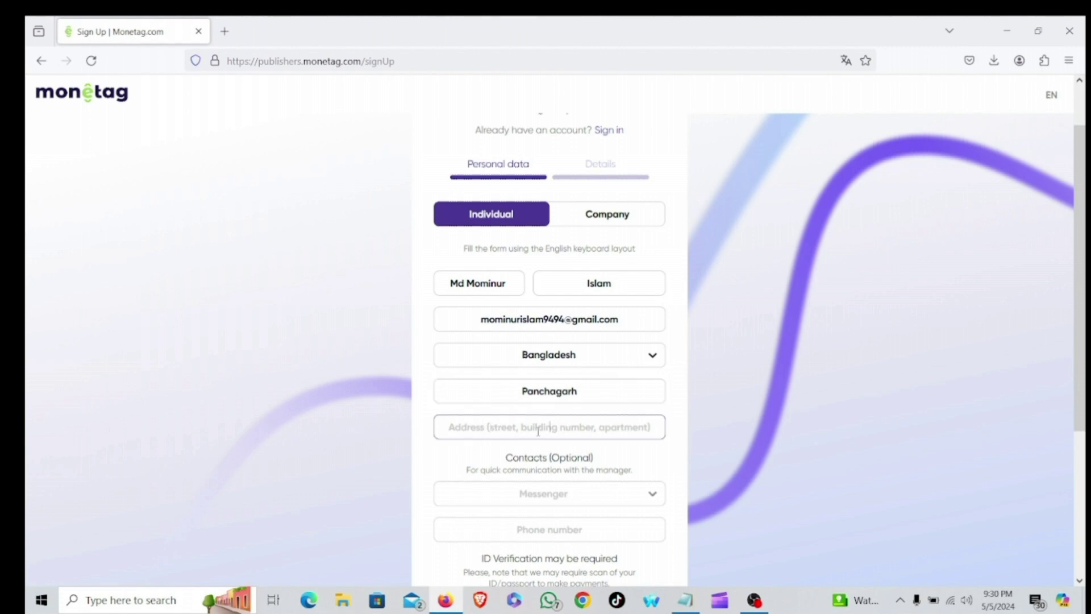
pyautogui.write('P')
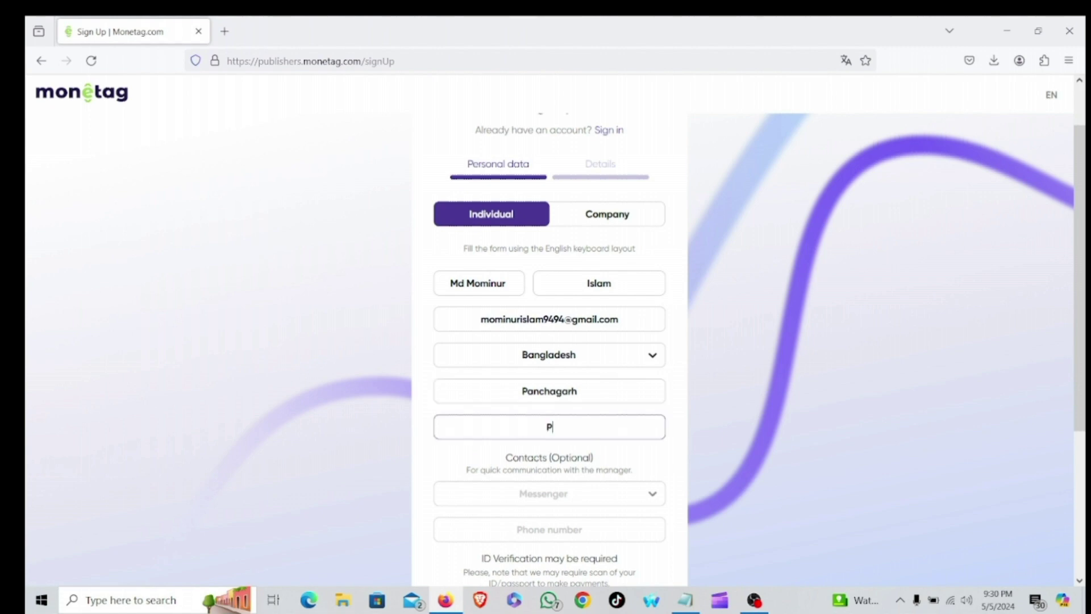
pyautogui.write('anchagarh')
pyautogui.click(522, 427)
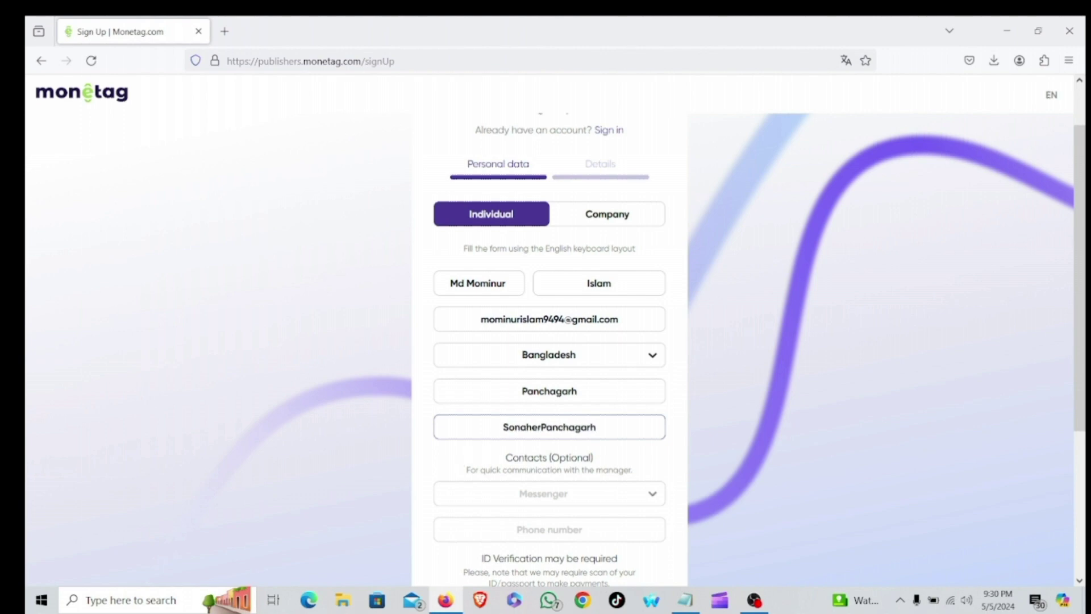
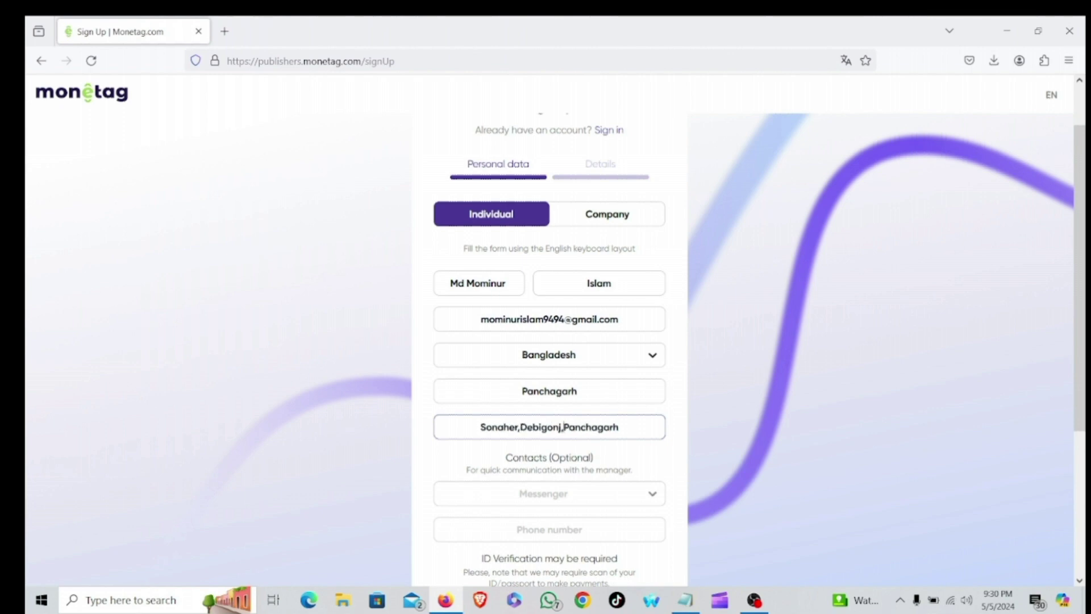
# Choose WhatsApp as the contact messenger and enter the account holder's nickname.
pyautogui.scroll(-3, 653, 428)
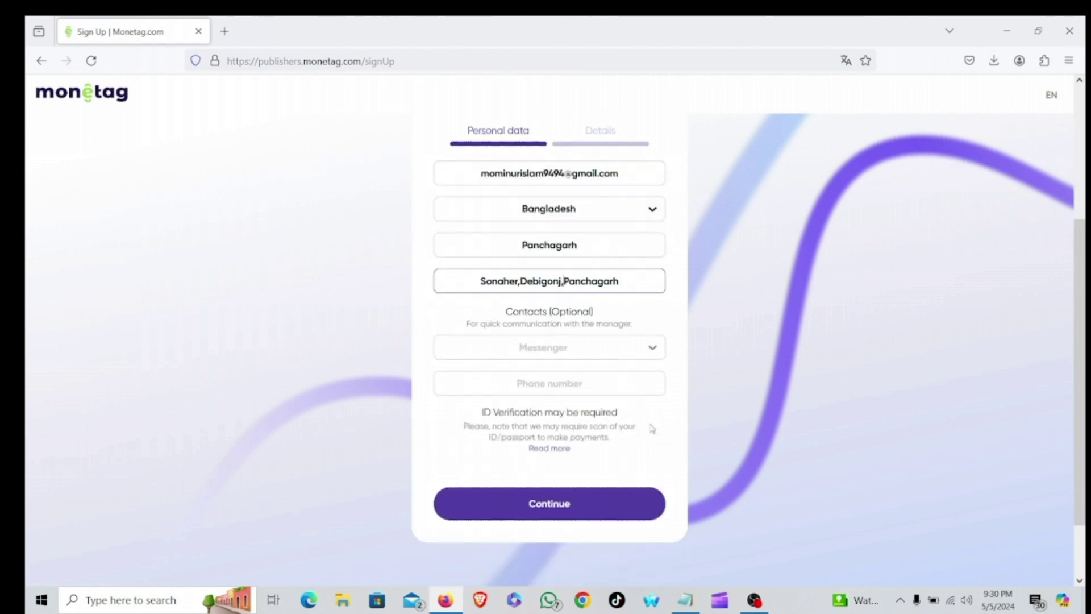
pyautogui.click(644, 349)
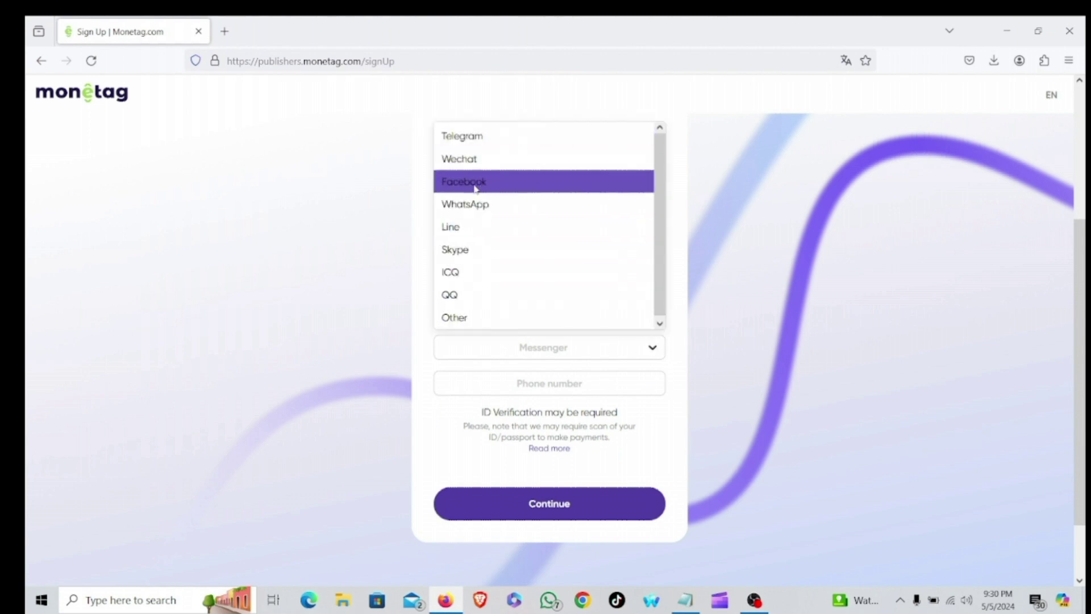
pyautogui.click(482, 204)
pyautogui.scroll(-1, 536, 336)
pyautogui.click(542, 316)
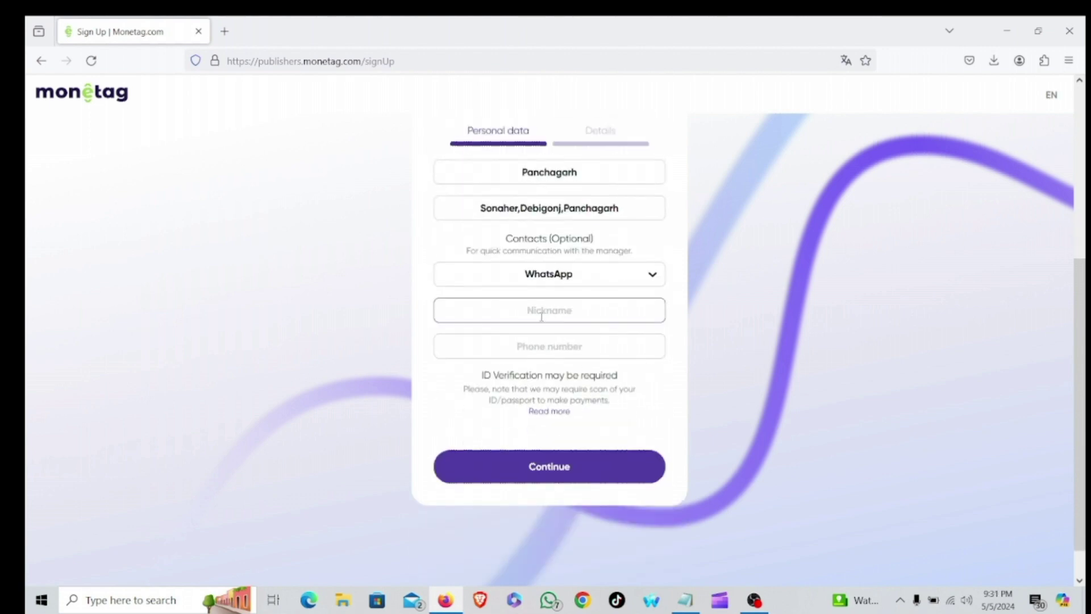
# Enter the WhatsApp phone number, correcting a mistyped digit.
pyautogui.click(524, 348)
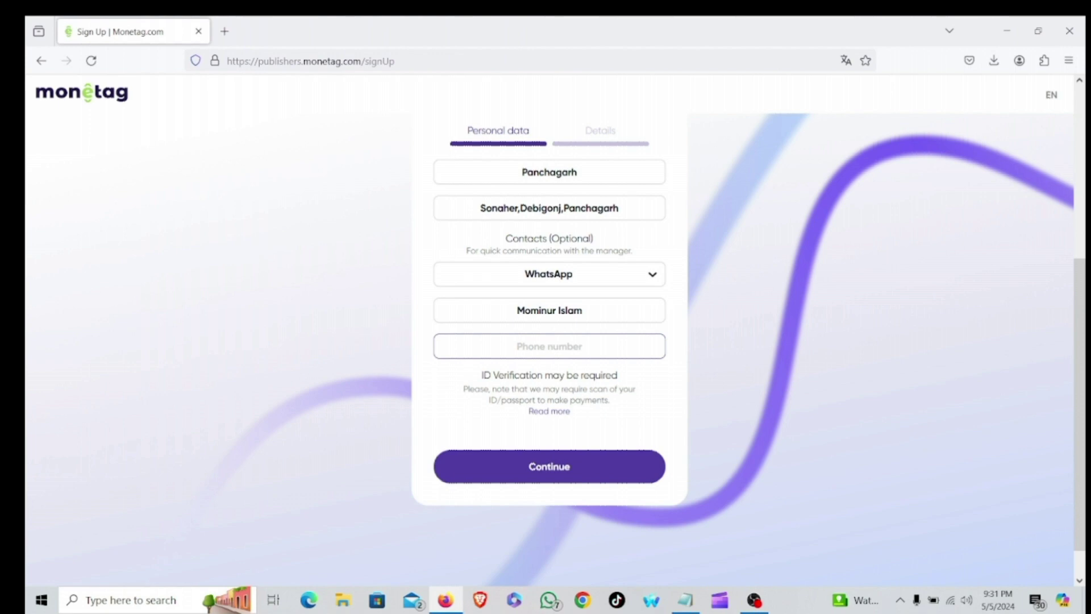
pyautogui.scroll(-1, 499, 464)
pyautogui.moveTo(481, 337); pyautogui.dragTo(628, 341)
pyautogui.click(465, 348)
pyautogui.scroll(4, 570, 428)
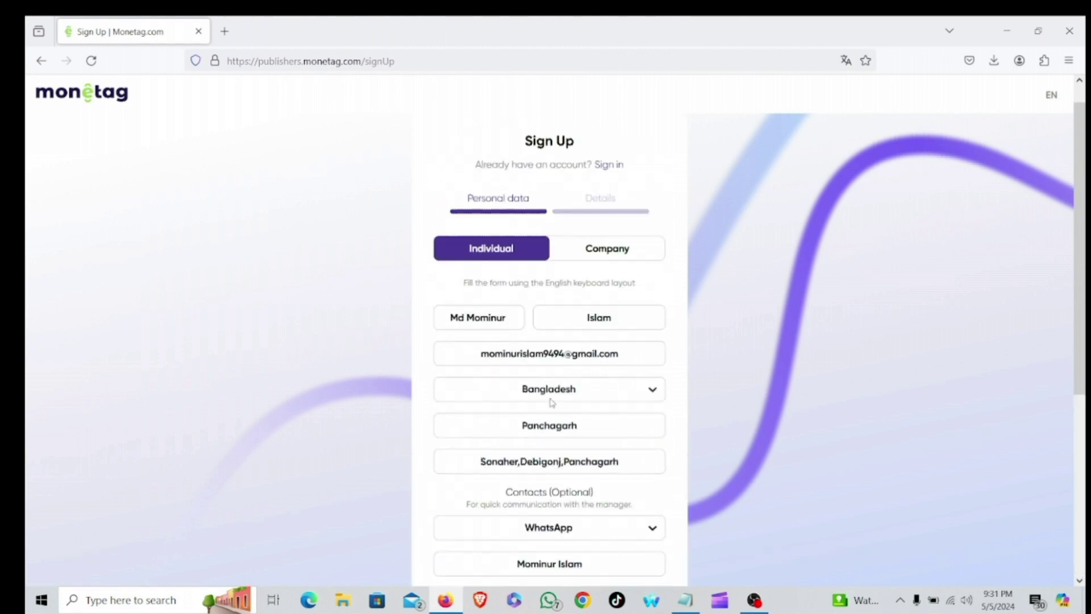
pyautogui.scroll(-3, 550, 403)
# Continue to the Details step and mark social traffic, answering 'Social Media'.
pyautogui.click(564, 505)
pyautogui.scroll(-3, 492, 373)
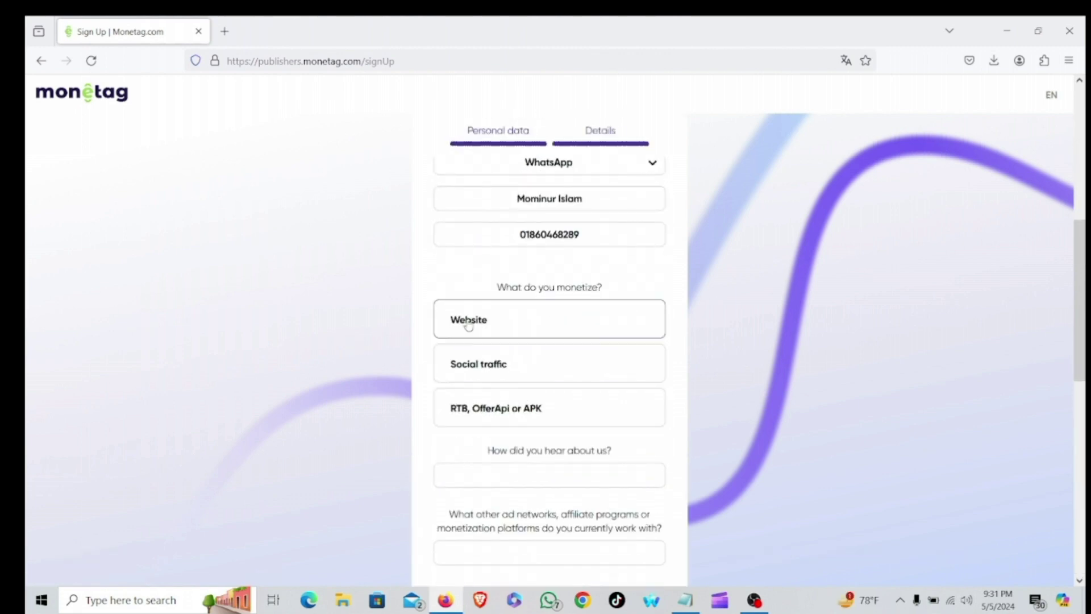
pyautogui.moveTo(617, 290); pyautogui.dragTo(488, 288)
pyautogui.click(686, 291)
pyautogui.scroll(-1, 444, 342)
pyautogui.click(500, 297)
pyautogui.scroll(-2, 543, 301)
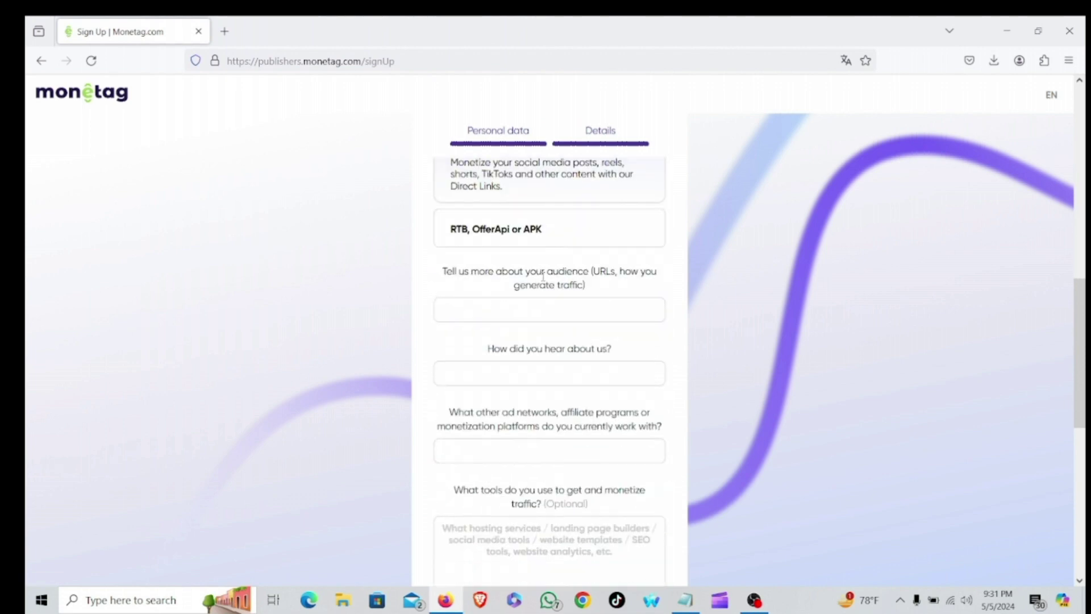
pyautogui.write('Social')
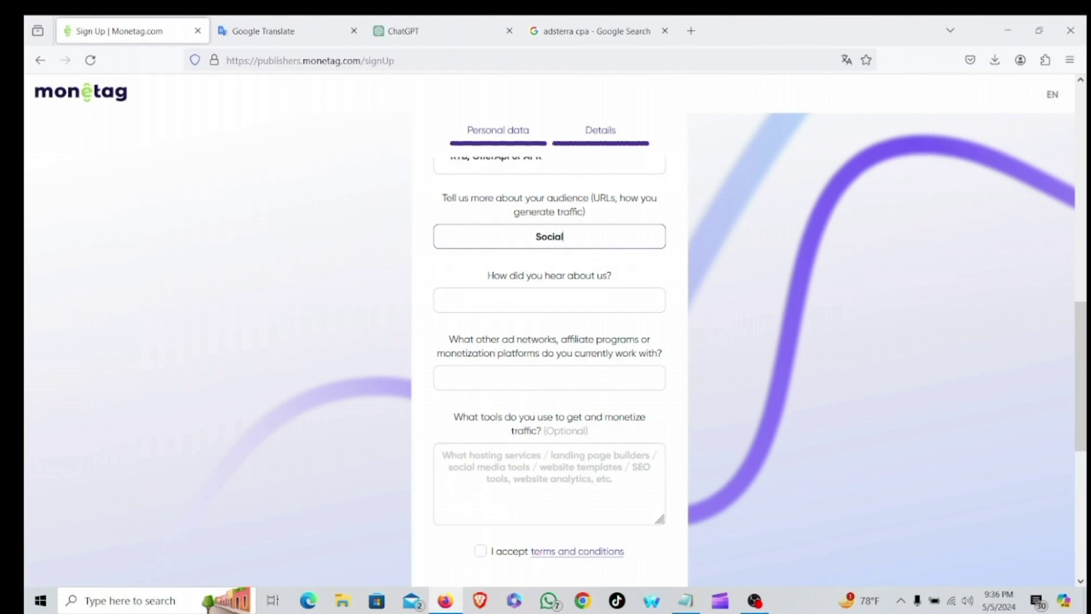
pyautogui.write(' Media')
# Answer how you heard about Monetag with 'Youtube'.
pyautogui.click(560, 307)
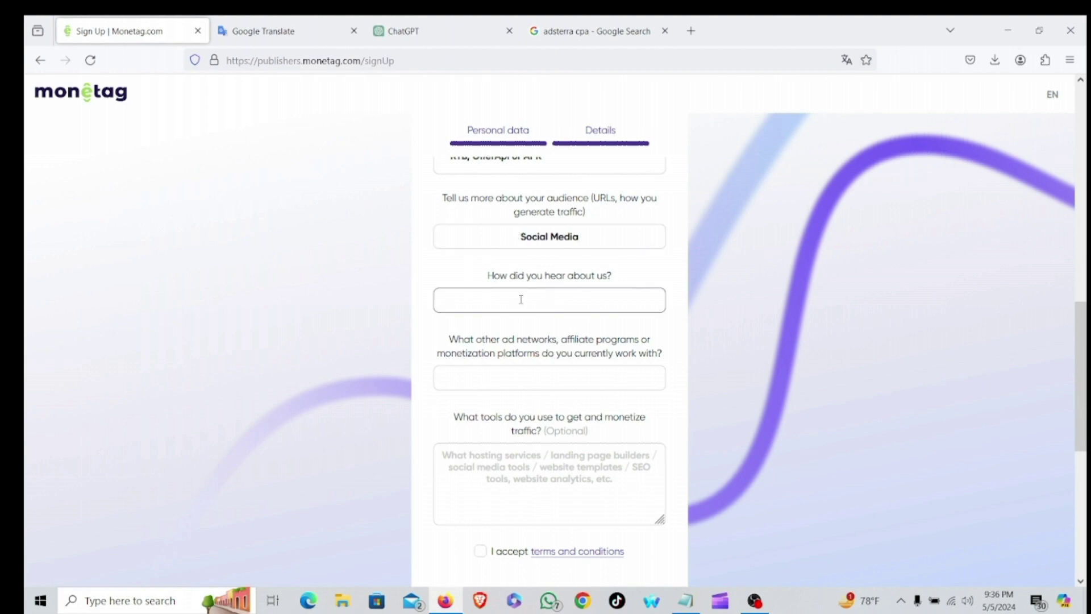
pyautogui.write('Youtube')
pyautogui.scroll(-2, 502, 298)
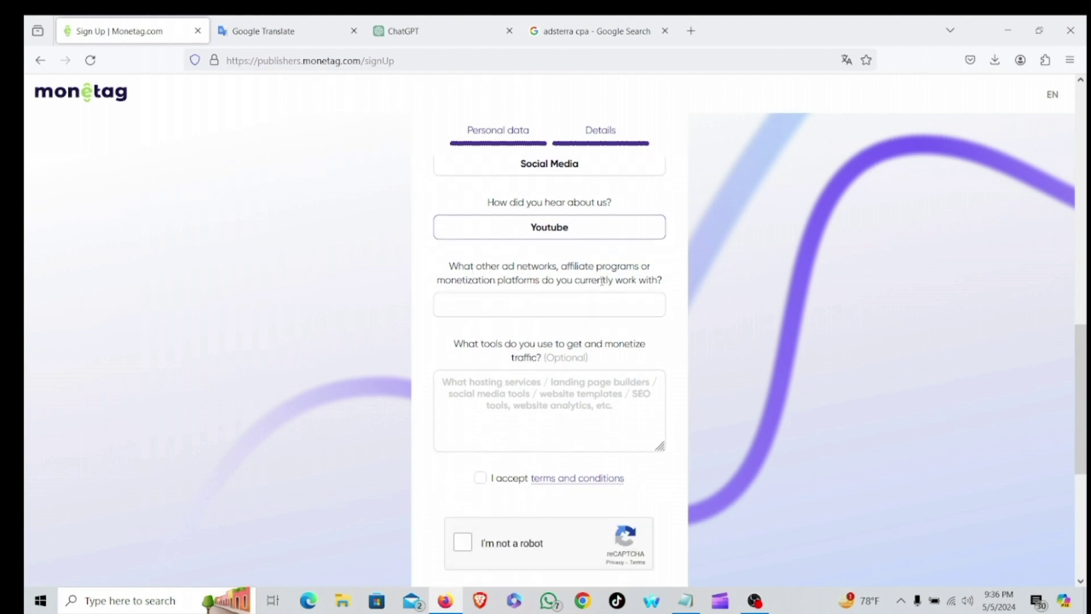
# List 'Terabox,adsterra' as other ad networks, pasting adsterra from clipboard history.
pyautogui.click(536, 300)
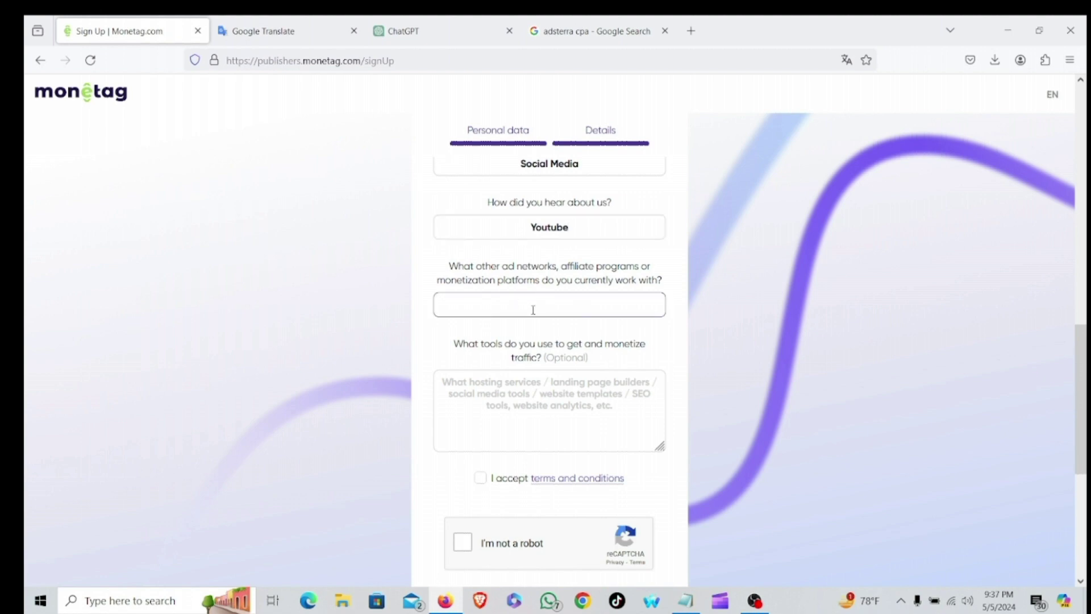
pyautogui.write('Terabox,')
pyautogui.press('super+v')
pyautogui.click(615, 408)
pyautogui.scroll(-1, 598, 298)
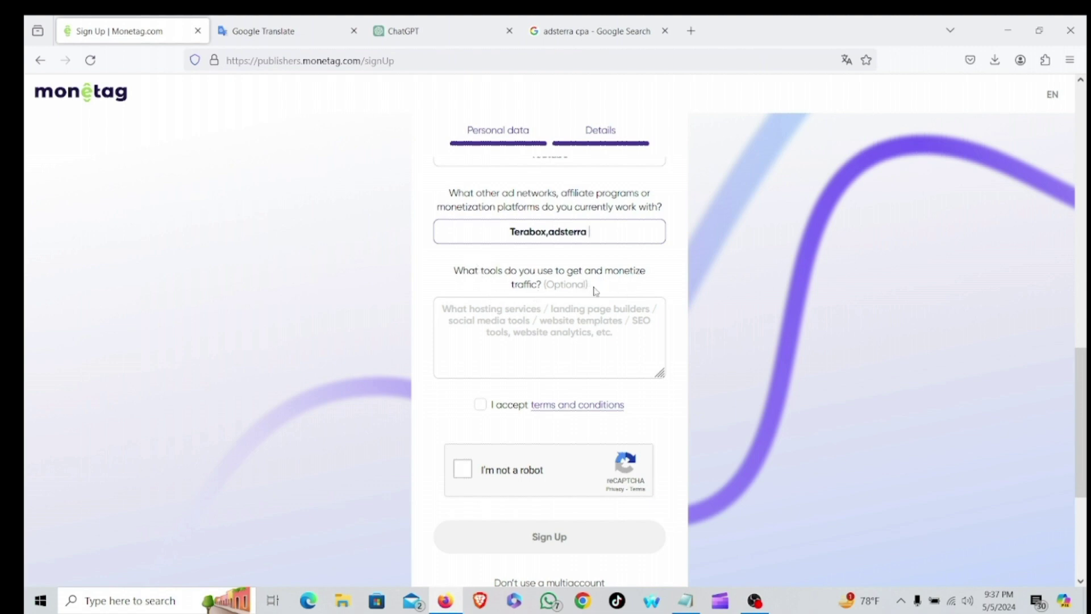
# Paste Facebook, Twitter, Instagram as the traffic tools and accept the terms and conditions.
pyautogui.click(526, 321)
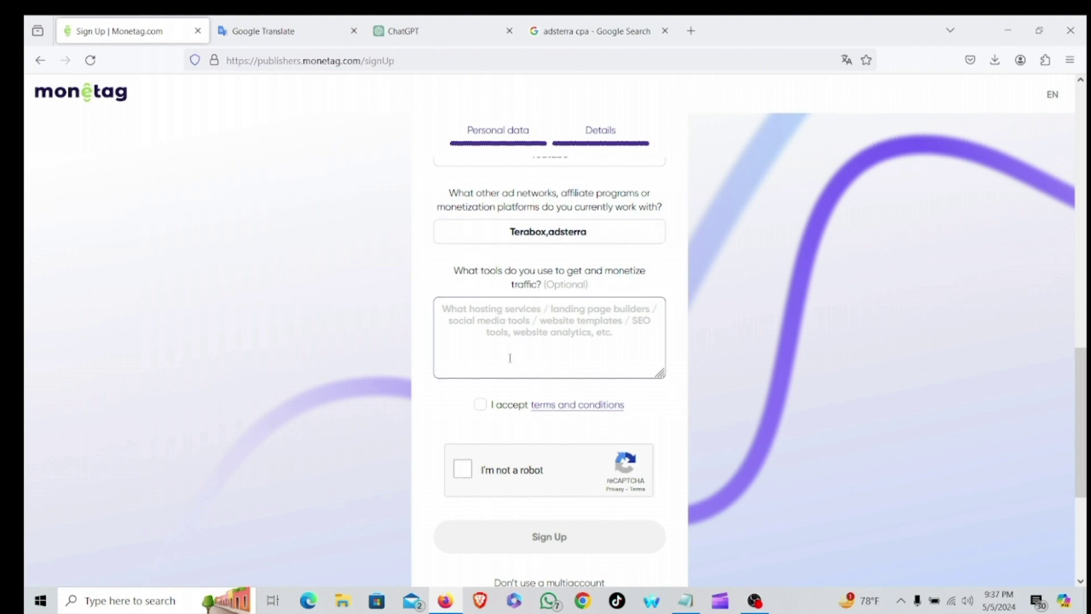
pyautogui.press('super+v')
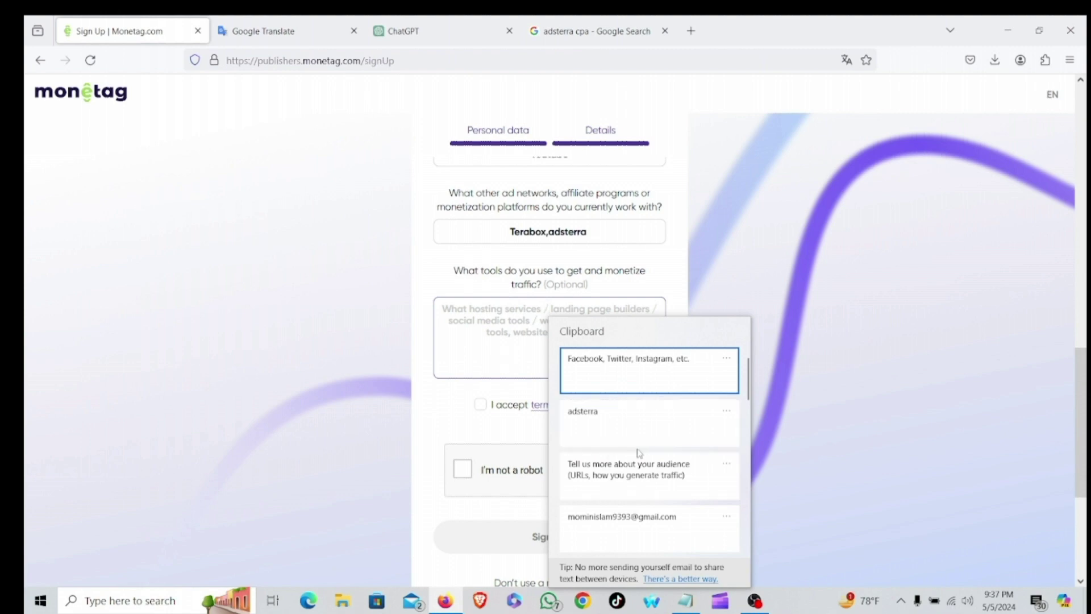
pyautogui.click(601, 379)
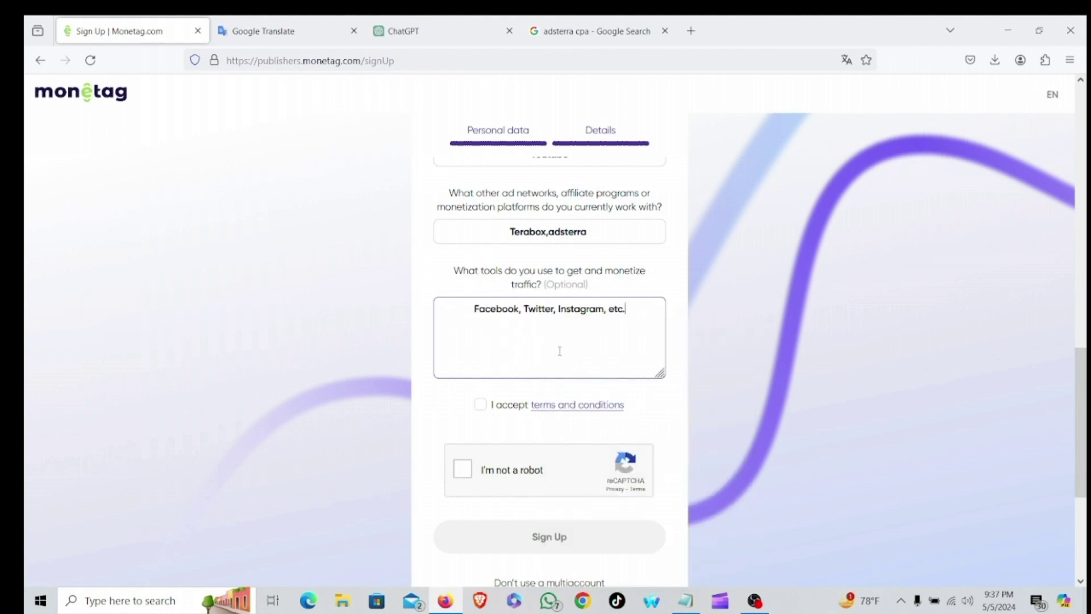
pyautogui.scroll(-2, 560, 351)
pyautogui.click(485, 332)
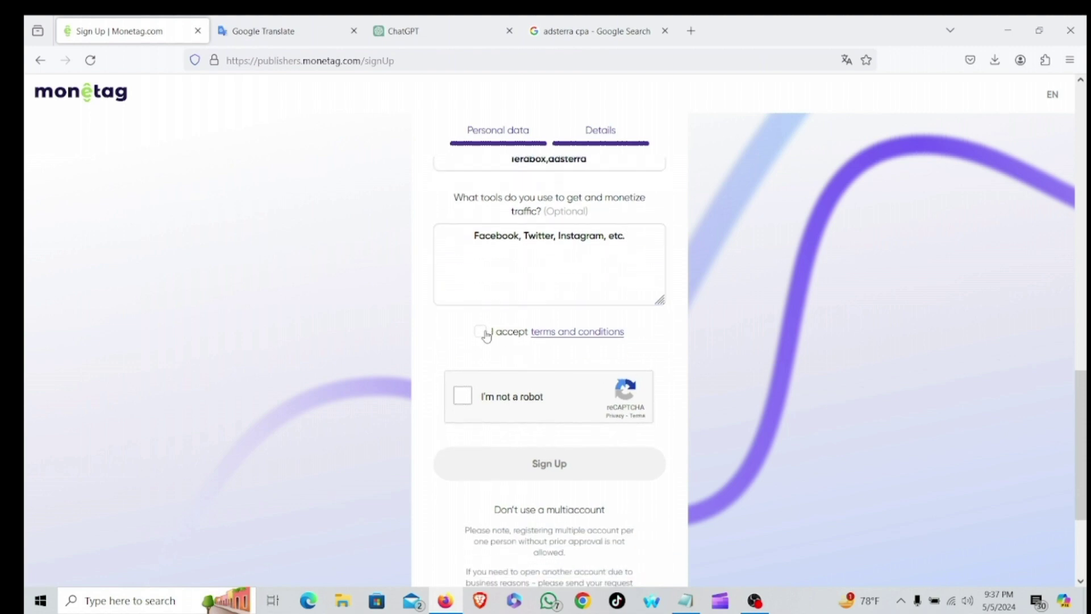
# Solve the reCAPTCHA bicycle challenge and submit the completed sign-up form.
pyautogui.scroll(-3, 483, 330)
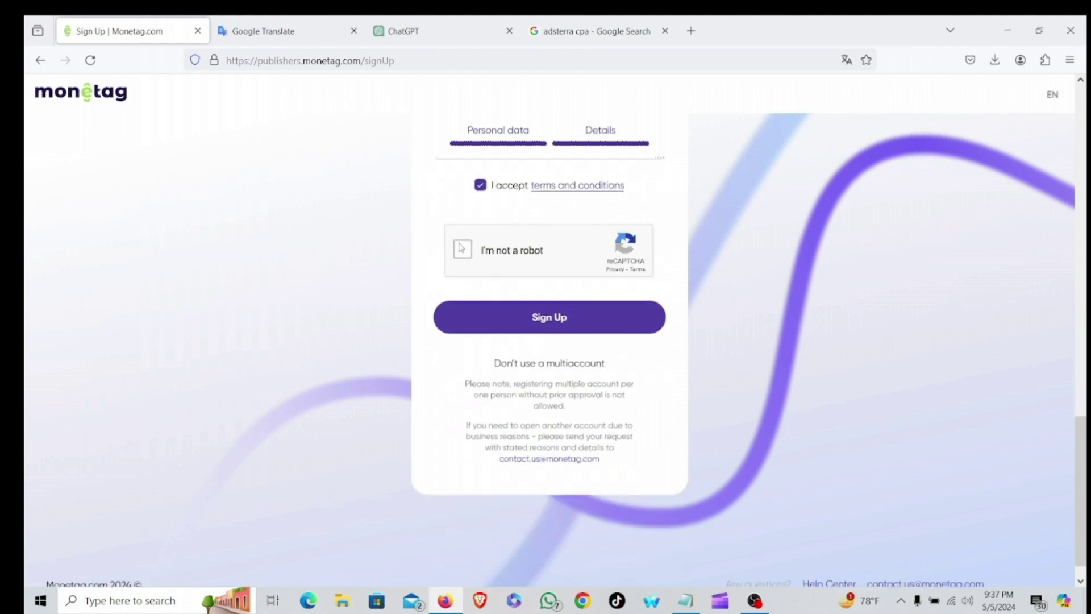
pyautogui.click(461, 250)
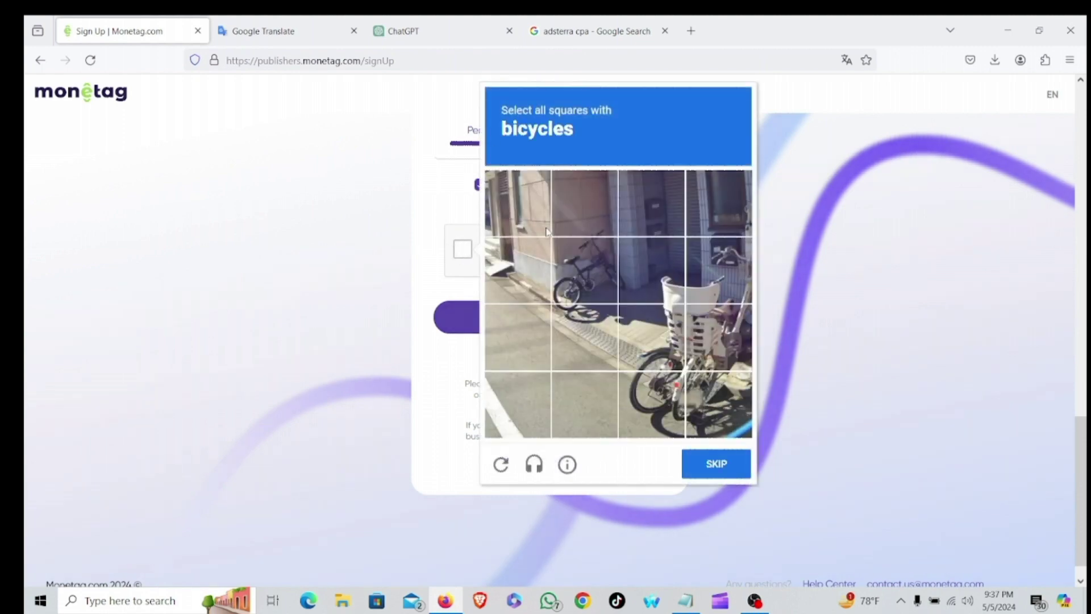
pyautogui.click(598, 268)
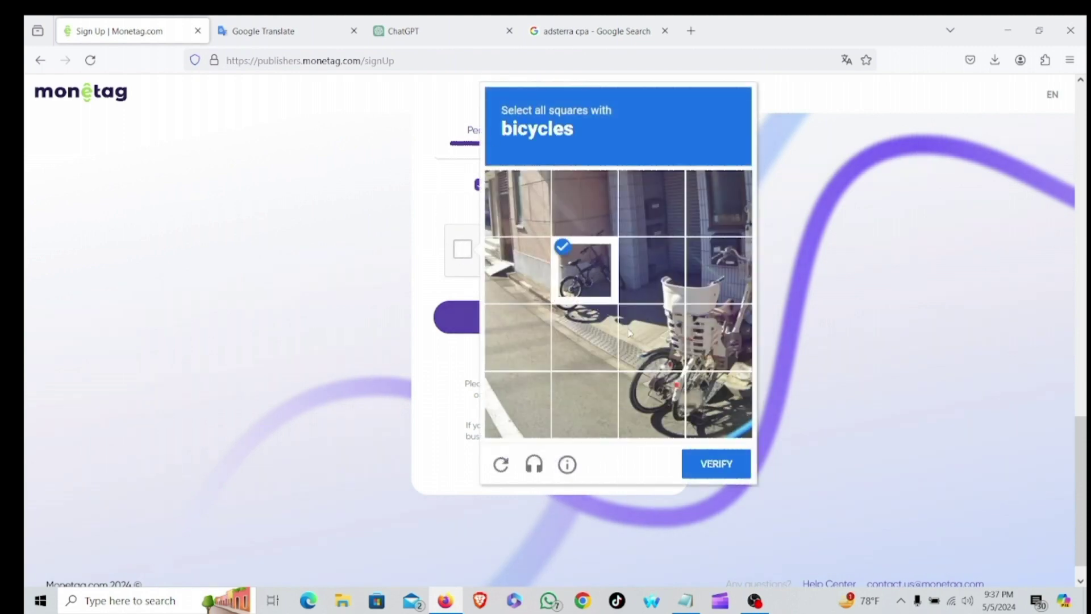
pyautogui.click(727, 277)
pyautogui.click(733, 341)
pyautogui.click(653, 341)
pyautogui.click(653, 401)
pyautogui.click(712, 402)
pyautogui.click(737, 471)
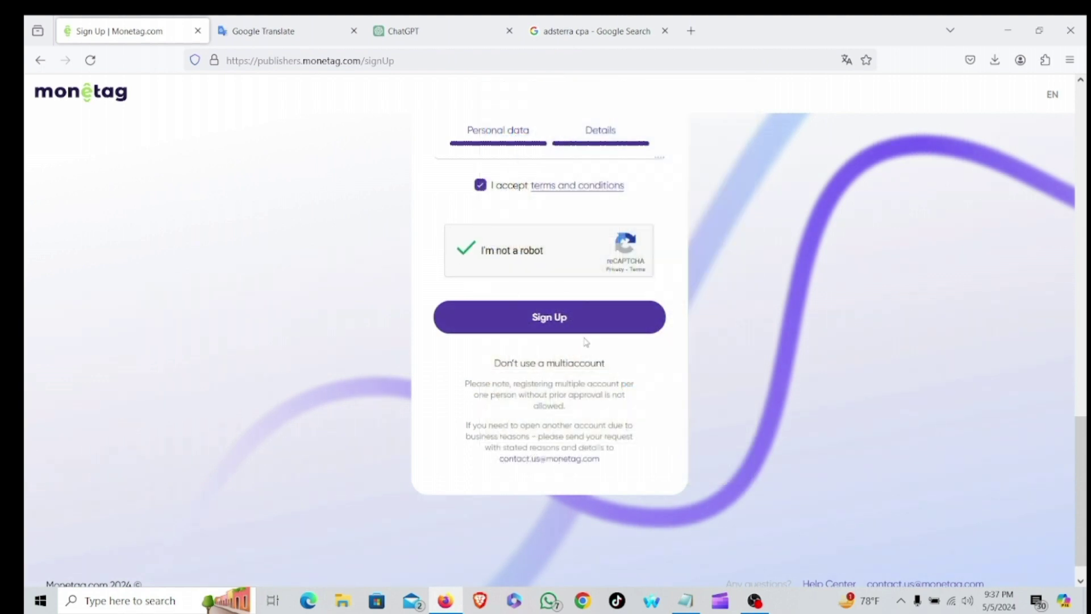
pyautogui.click(579, 319)
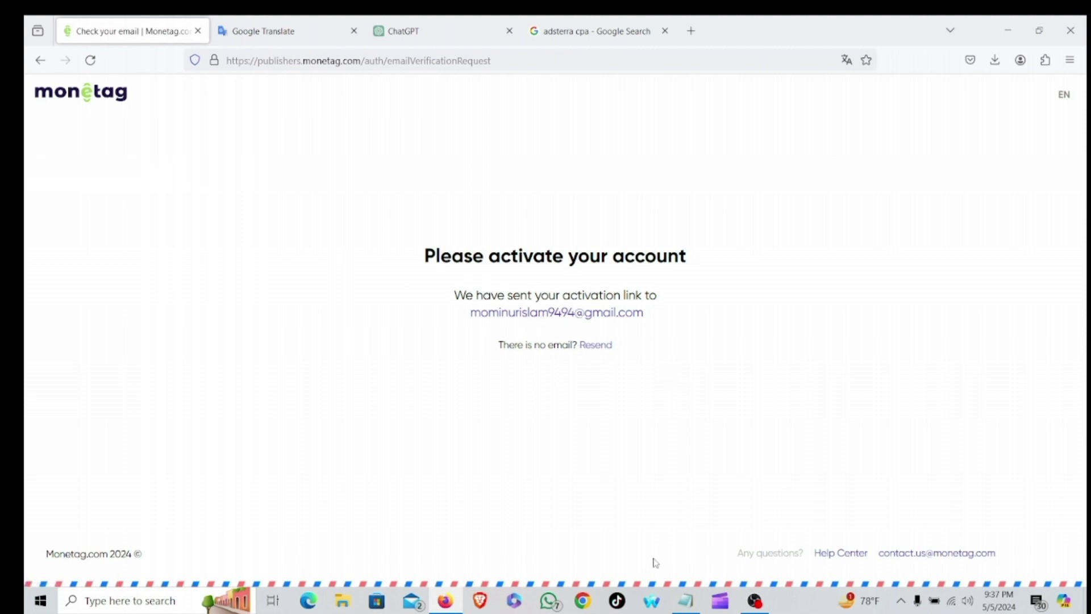
# Open the 'Monetag - Activate Your Account' e-mail in Gmail and follow its VERIFY ACCOUNT link.
pyautogui.click(585, 601)
pyautogui.scroll(-1, 537, 382)
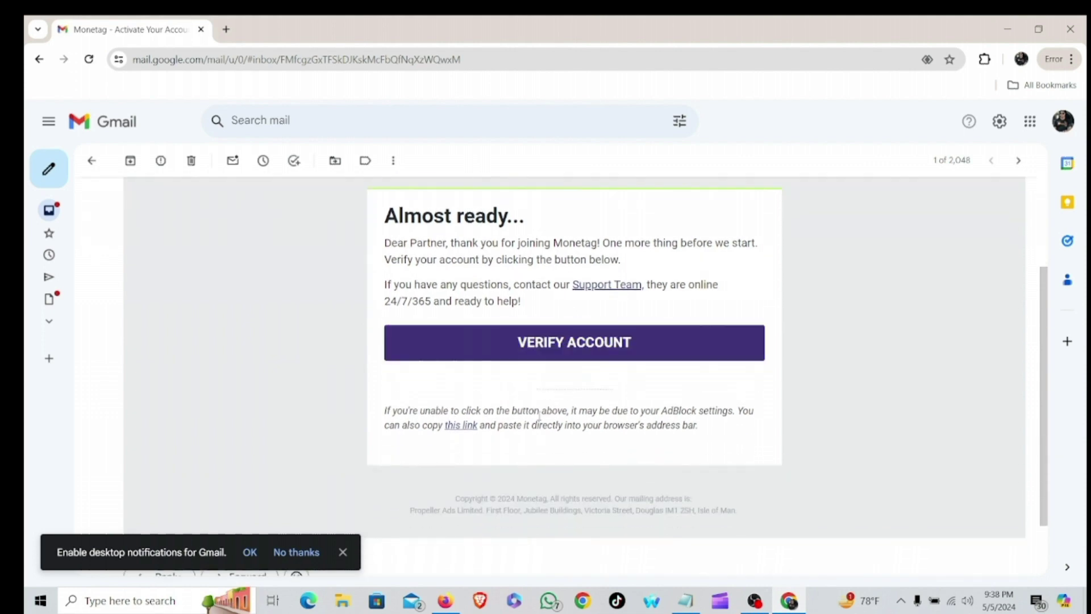
pyautogui.scroll(1, 538, 382)
pyautogui.scroll(-1, 589, 463)
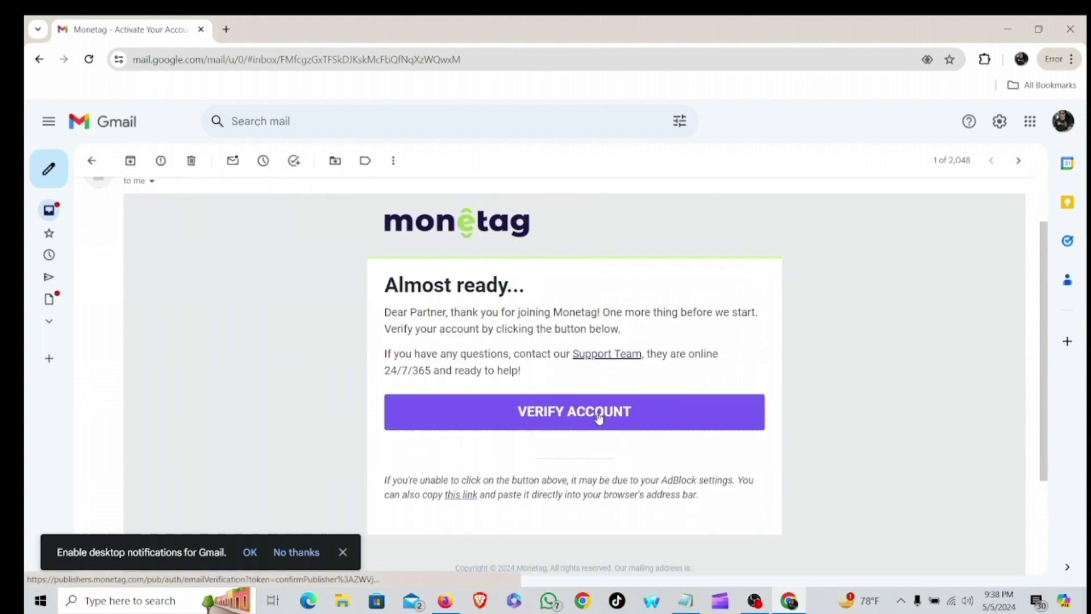
pyautogui.scroll(1, 599, 418)
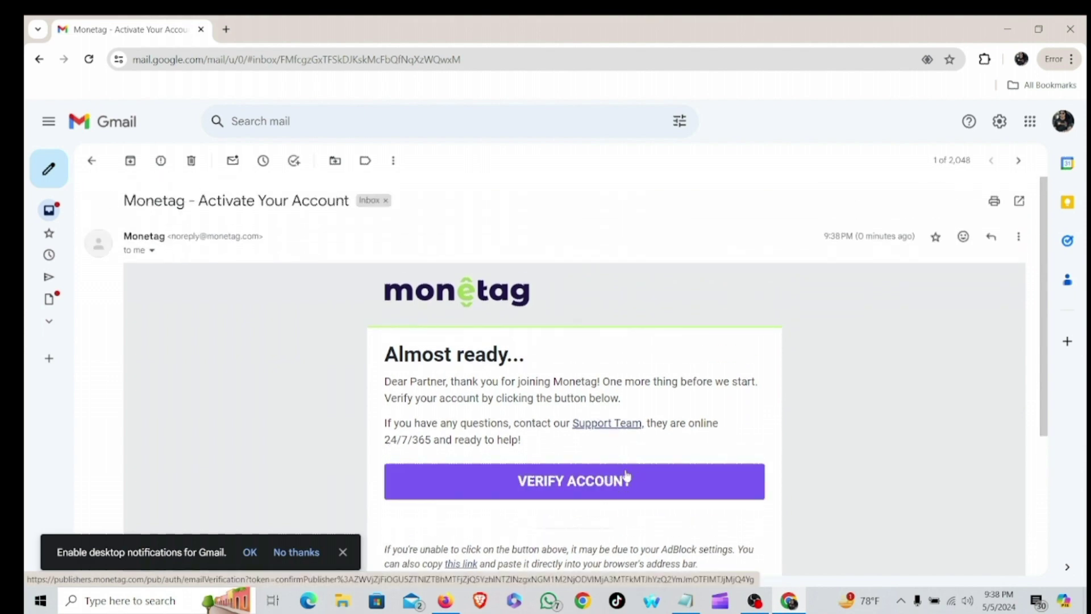
pyautogui.rightClick(604, 479)
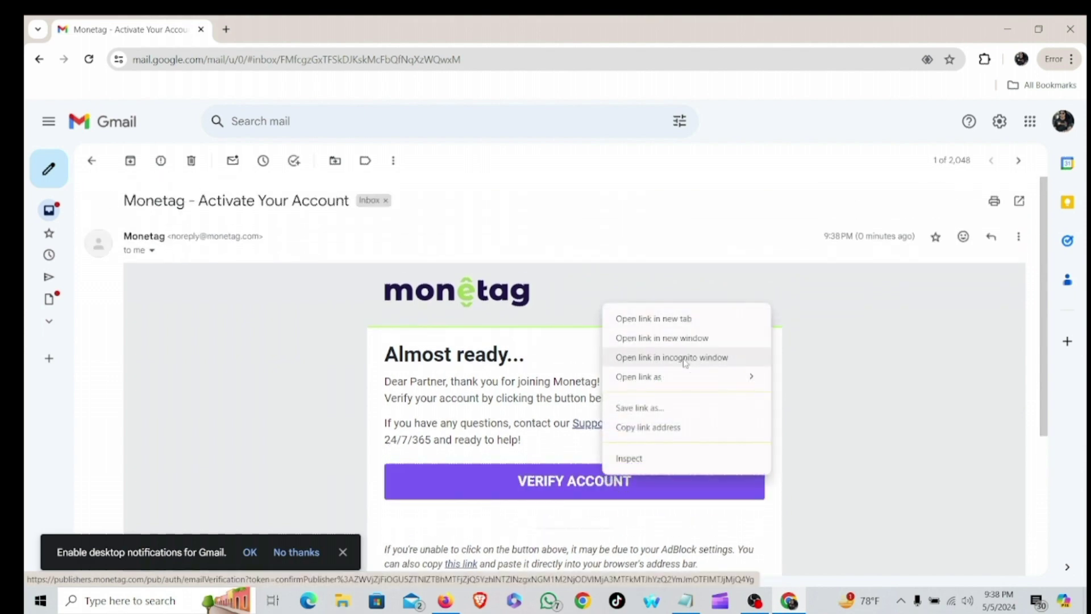
pyautogui.click(335, 424)
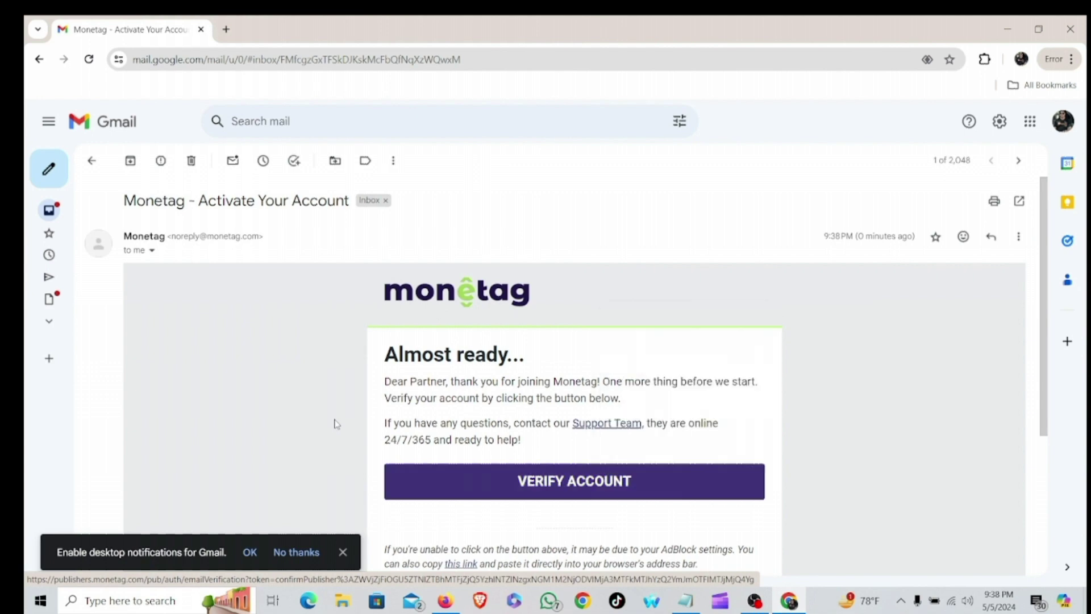
pyautogui.click(552, 480)
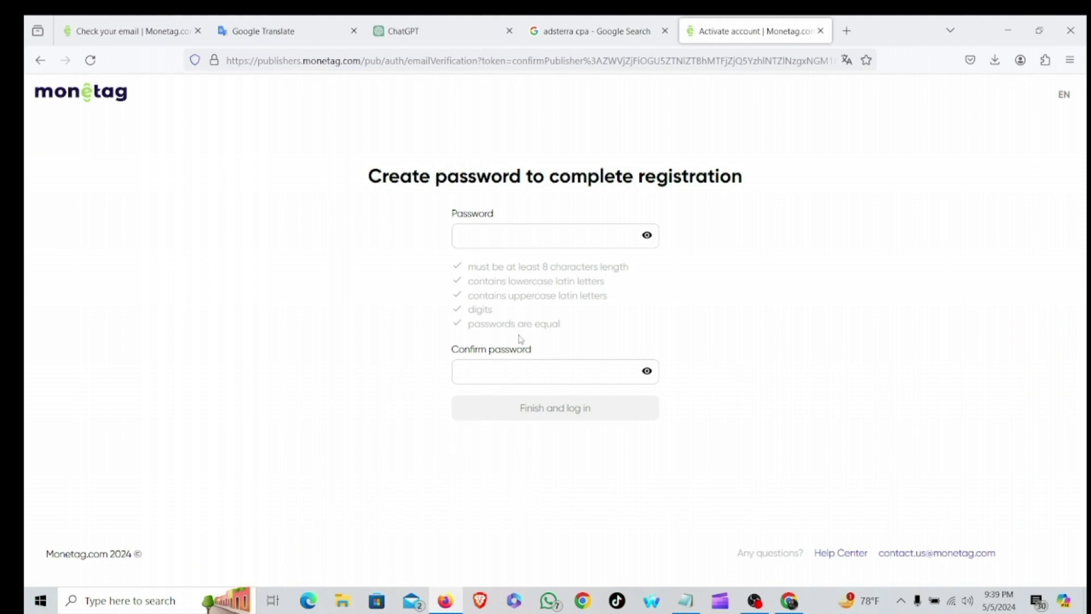
# Use a securely generated password, finish registration and log in, saving the password in Firefox.
pyautogui.click(533, 237)
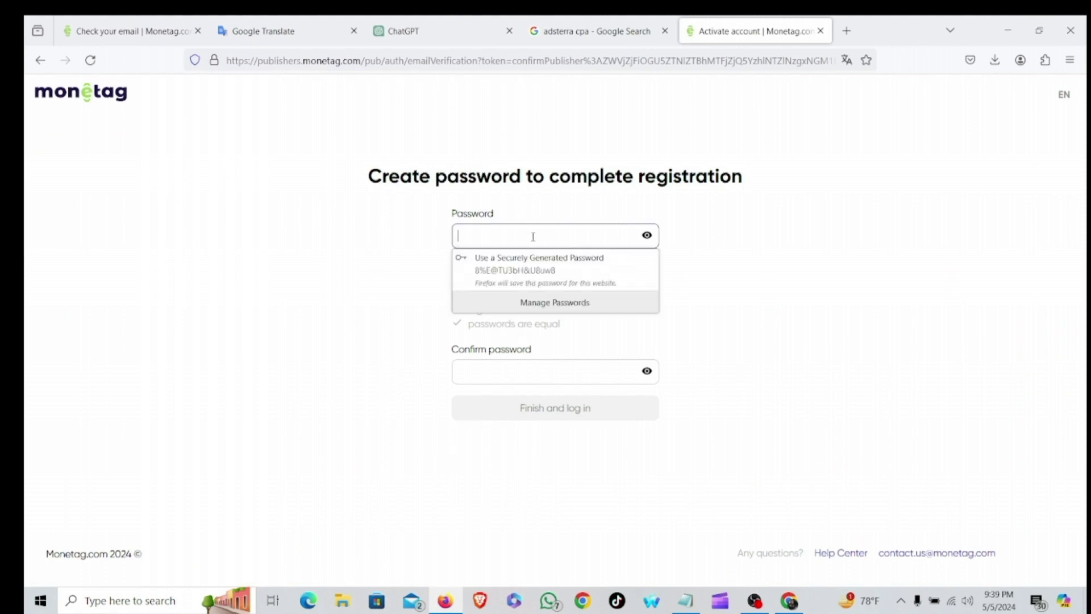
pyautogui.click(539, 263)
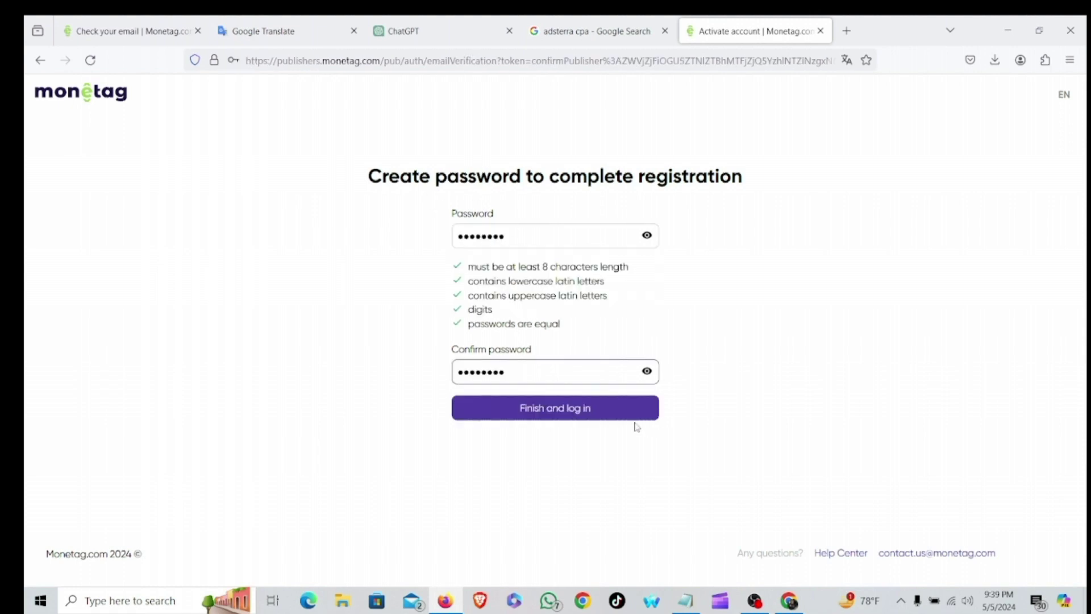
pyautogui.click(611, 410)
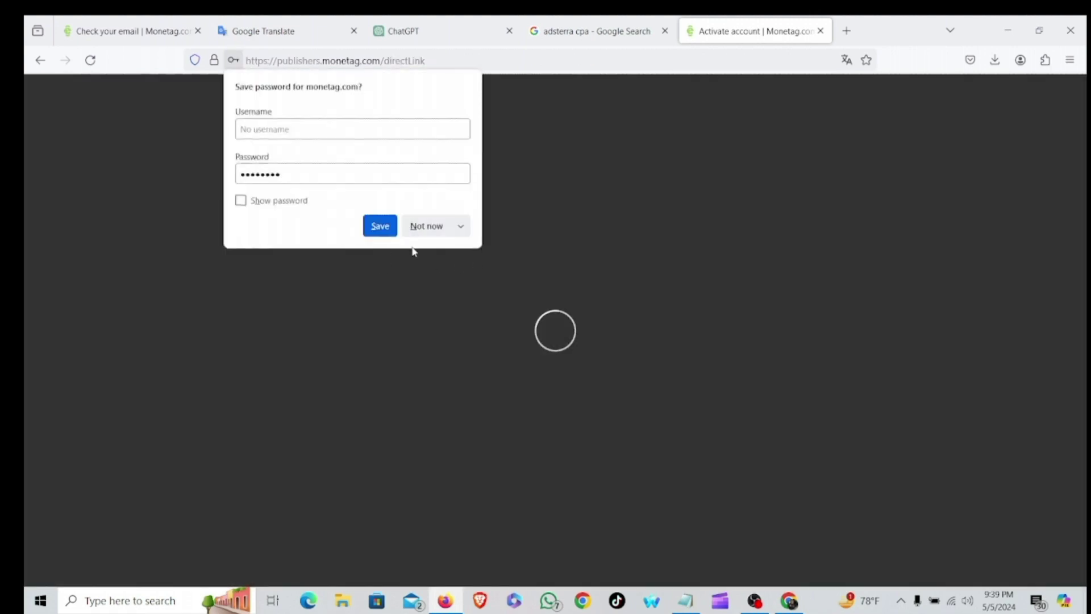
pyautogui.click(379, 225)
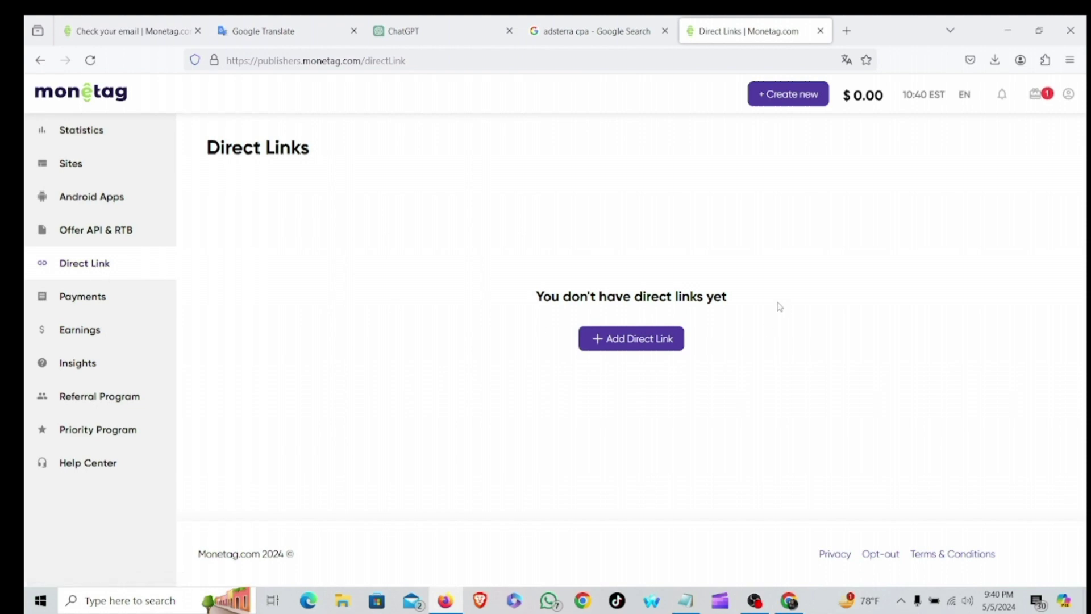
# Add a first direct link, copy its URL, then add a second direct link.
pyautogui.click(640, 340)
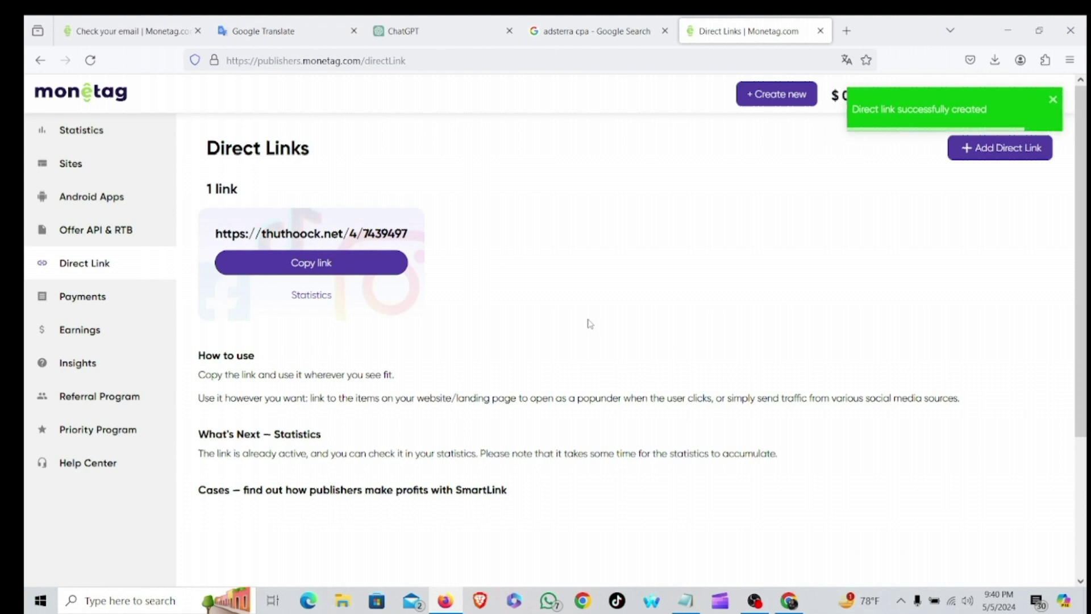
pyautogui.click(360, 263)
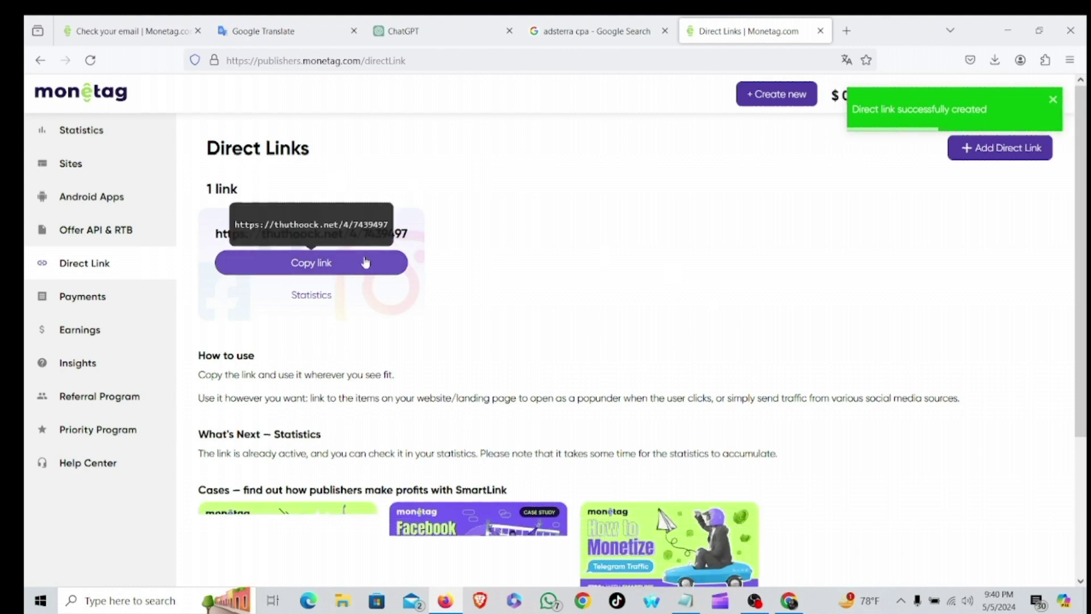
pyautogui.scroll(-4, 397, 260)
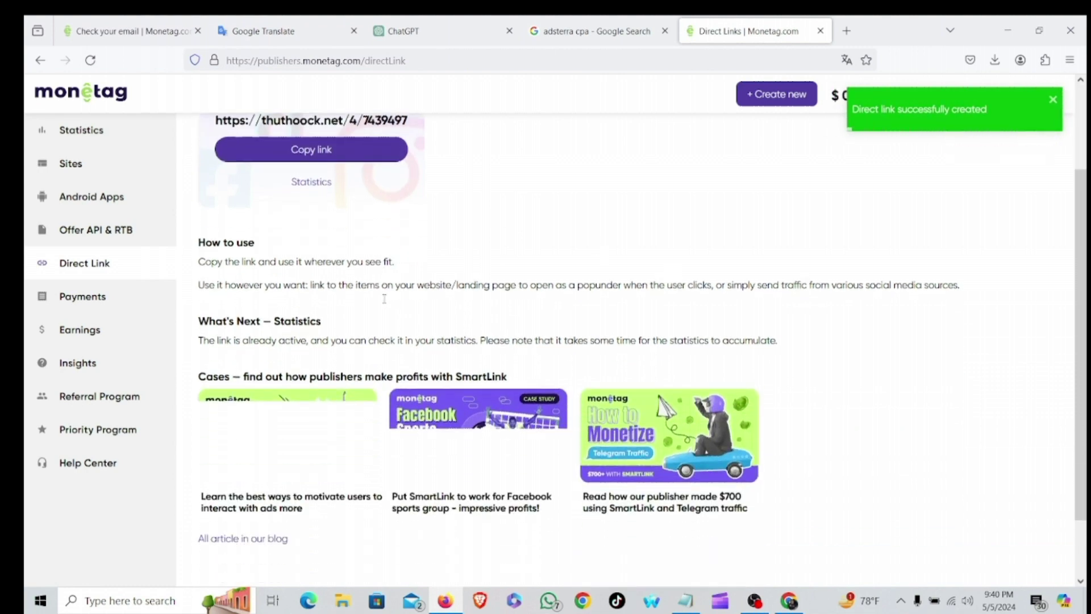
pyautogui.scroll(2, 381, 309)
pyautogui.scroll(2, 381, 309)
pyautogui.click(360, 264)
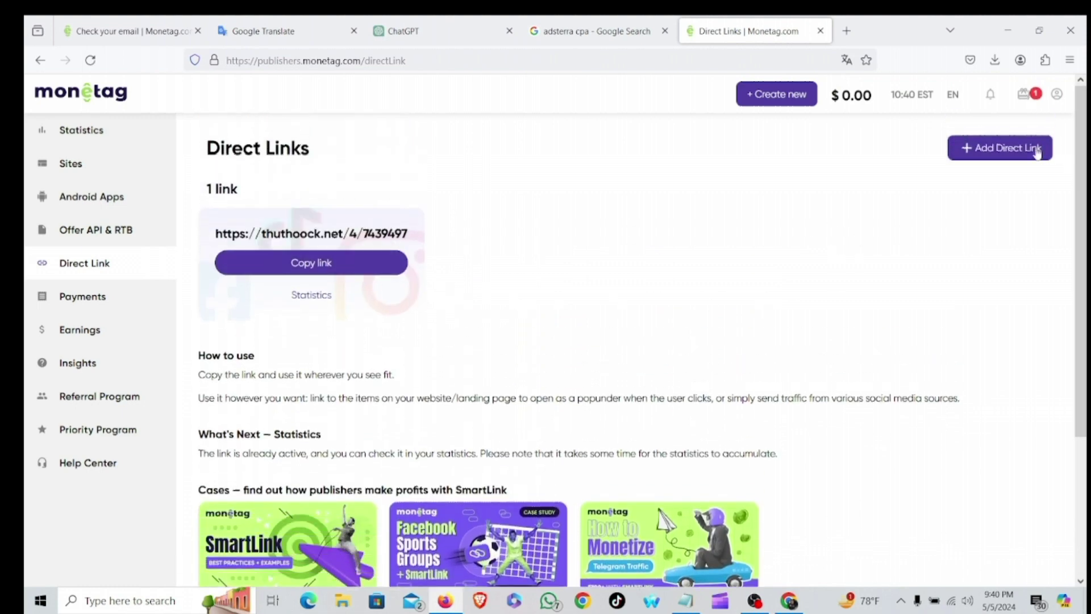
pyautogui.click(1005, 152)
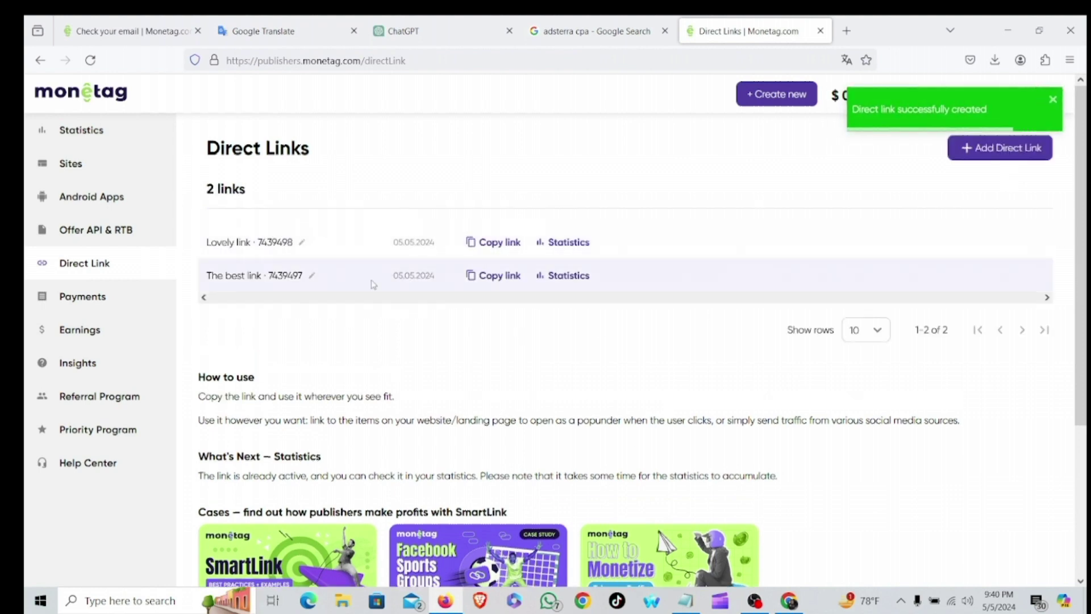
pyautogui.scroll(-2, 386, 296)
pyautogui.scroll(2, 382, 292)
# Rename the Lovely link direct link to 'money'.
pyautogui.click(302, 242)
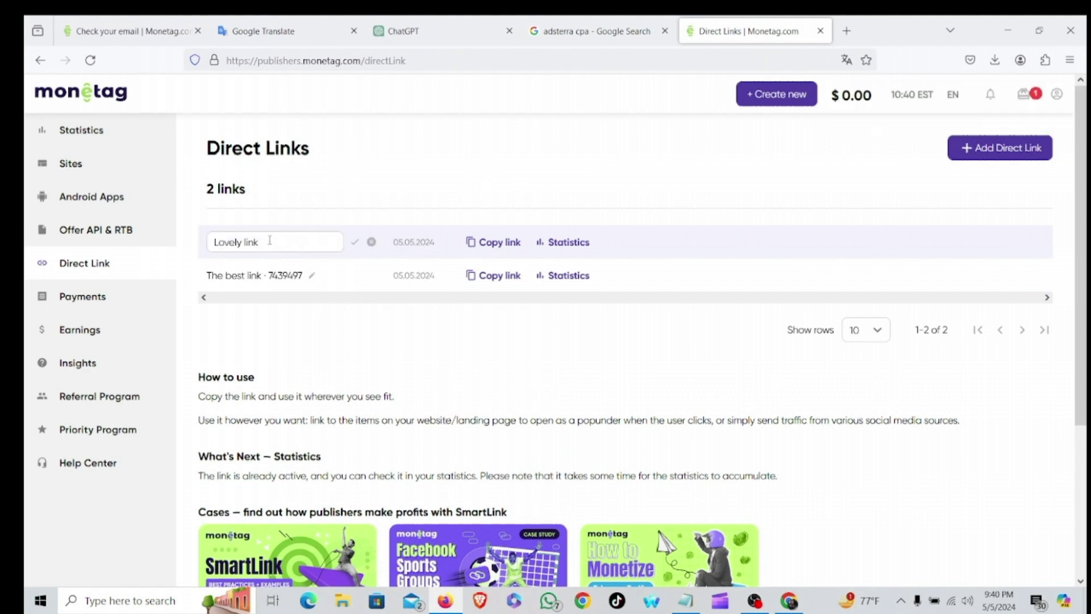
pyautogui.moveTo(261, 242); pyautogui.dragTo(217, 238)
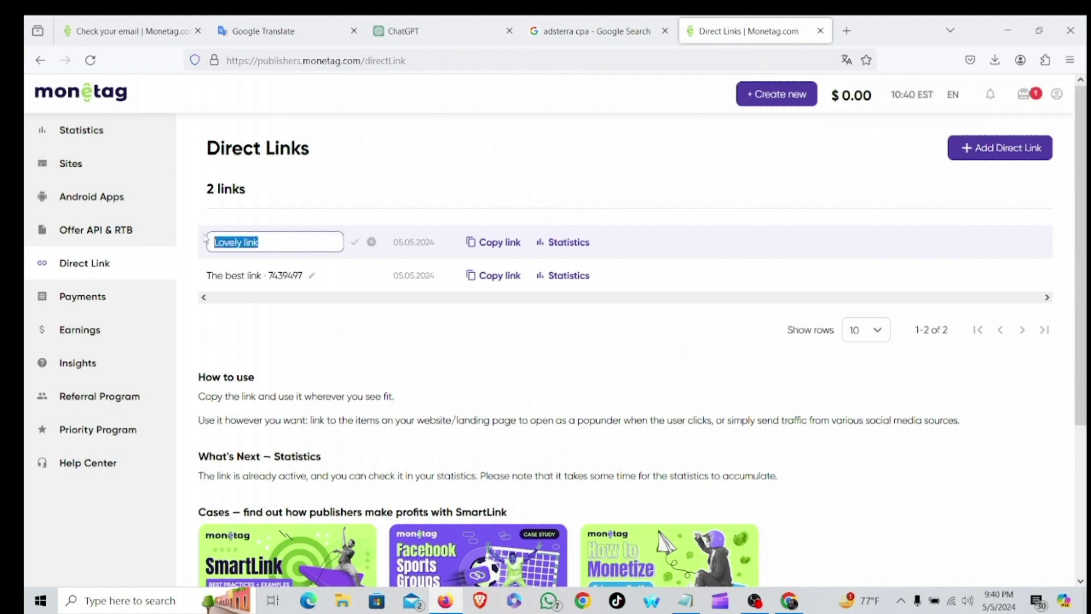
pyautogui.write('money')
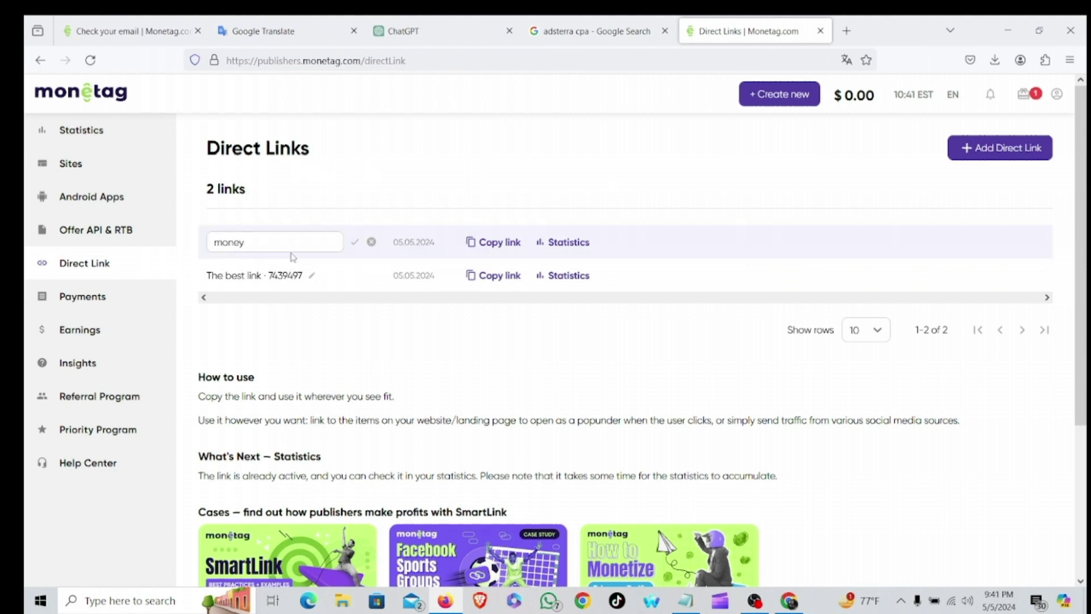
pyautogui.scroll(-1, 305, 190)
pyautogui.click(355, 169)
pyautogui.scroll(1, 251, 230)
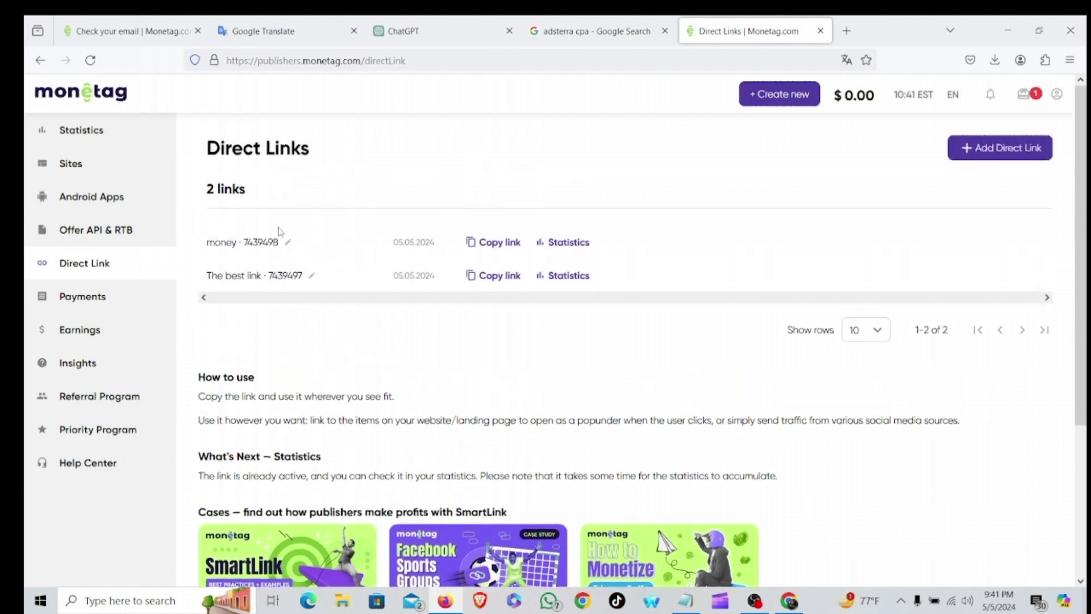
# Rename The best link to 'best website' and copy the money link's URL.
pyautogui.click(312, 275)
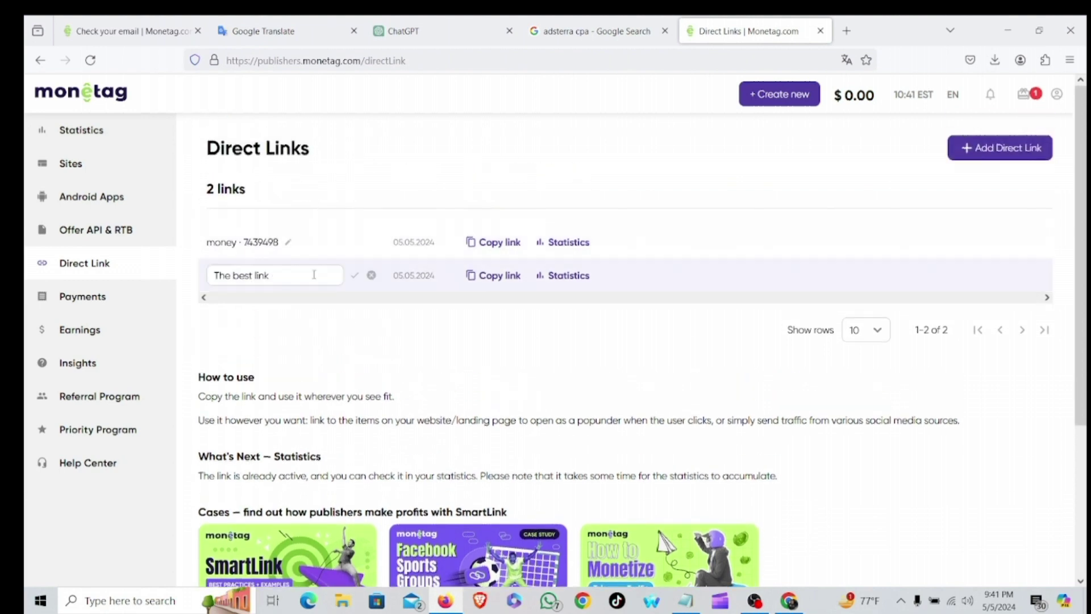
pyautogui.tripleClick(272, 277)
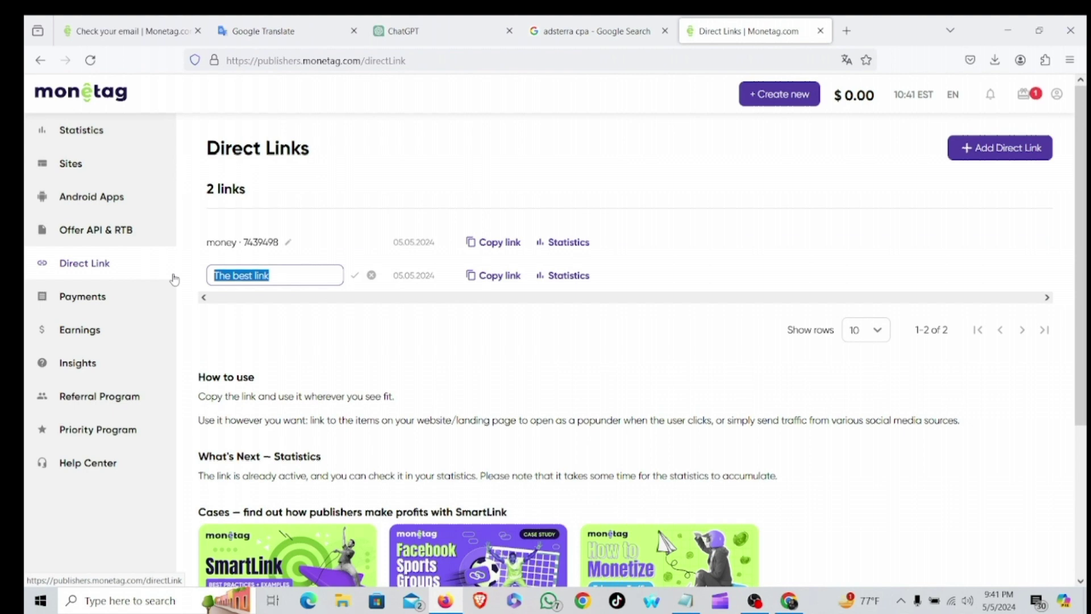
pyautogui.write('b')
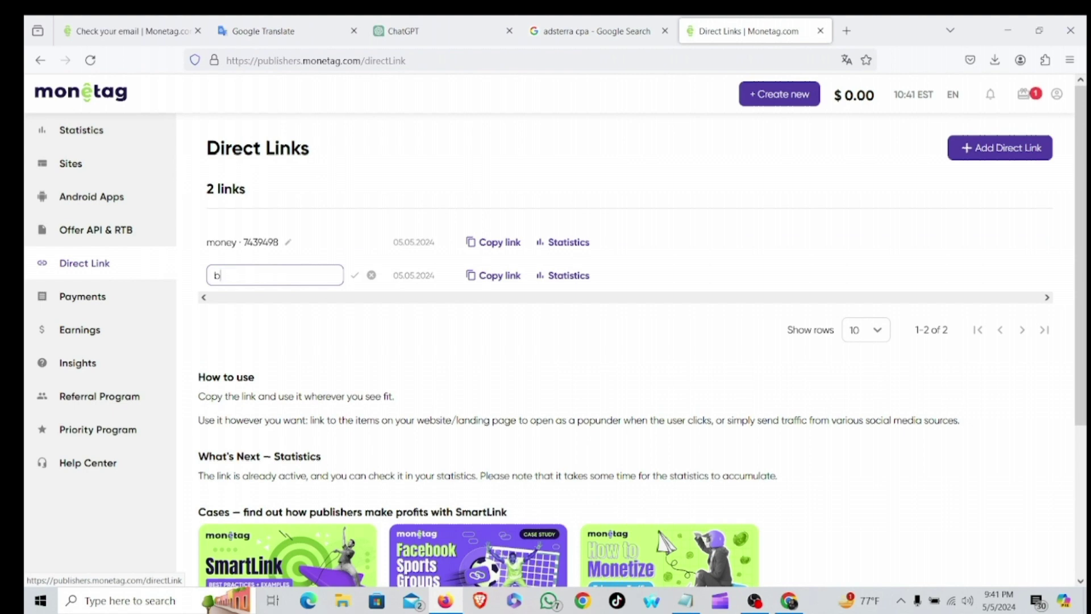
pyautogui.write('est website')
pyautogui.click(350, 277)
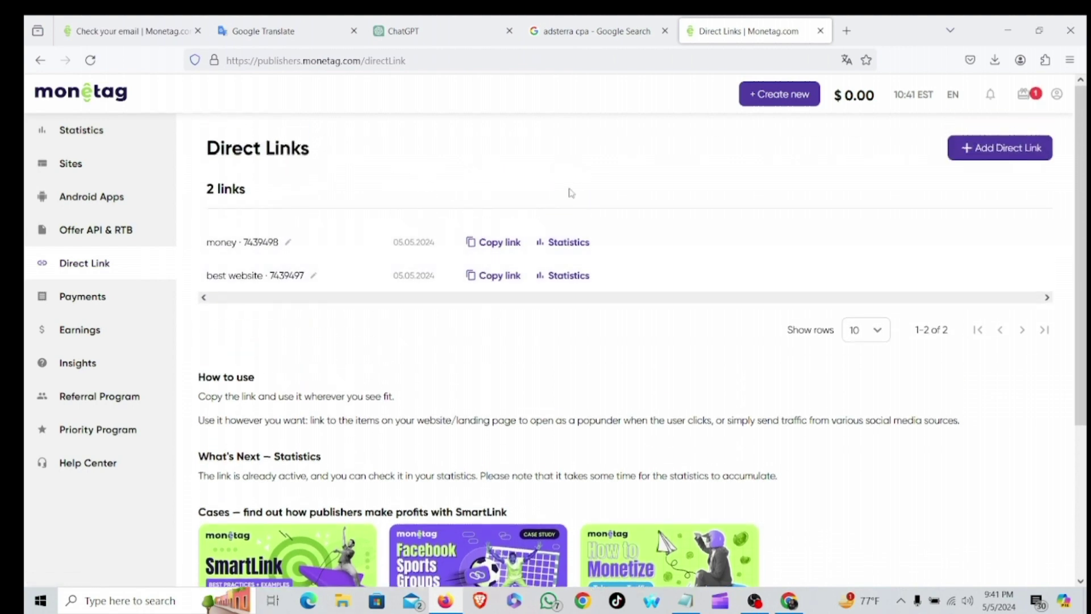
pyautogui.scroll(-2, 620, 350)
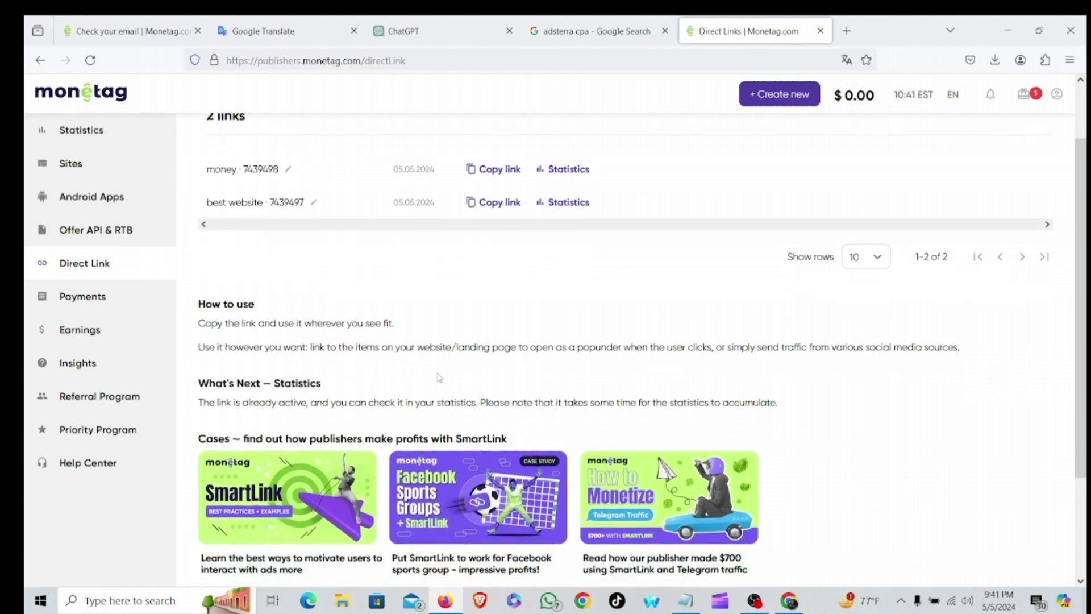
pyautogui.scroll(2, 449, 378)
pyautogui.click(472, 243)
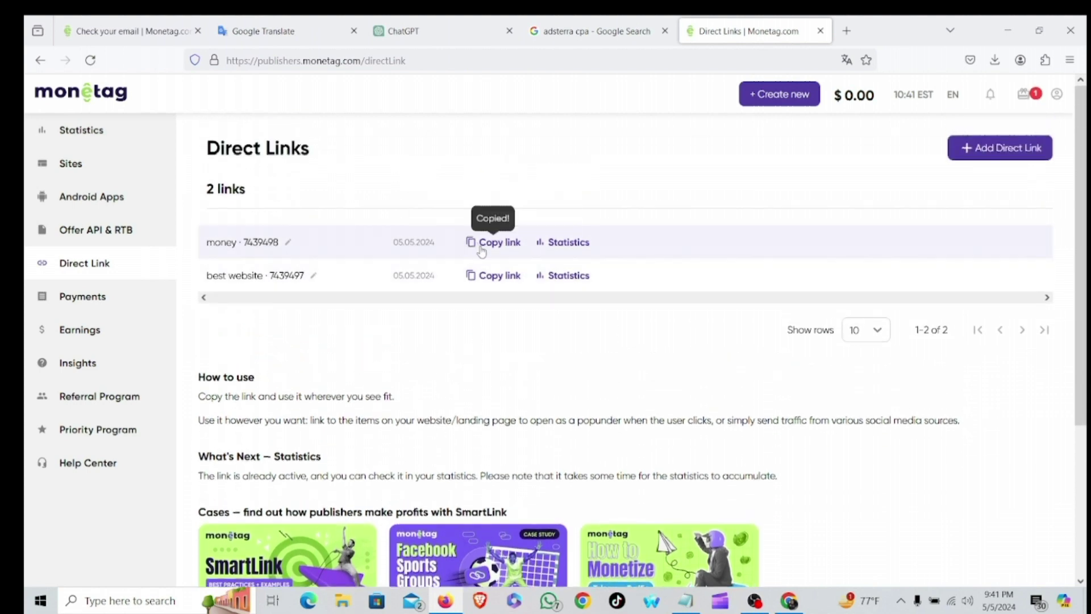
# Load the copied money link in a new tab, review its City Scapes page, then open Referral Program.
pyautogui.click(847, 30)
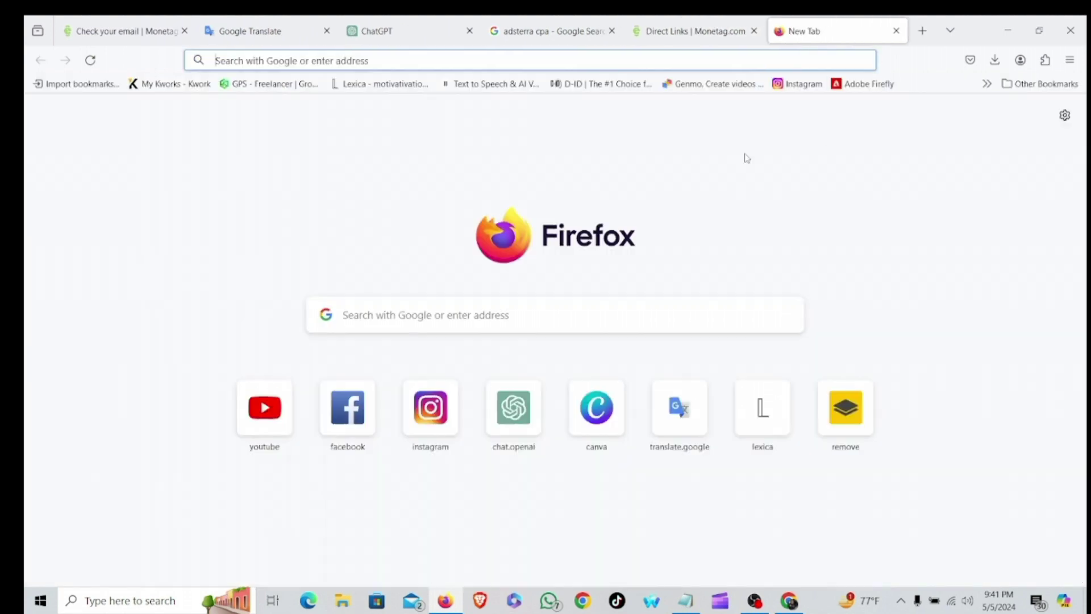
pyautogui.hotkey('ctrl', 'v')
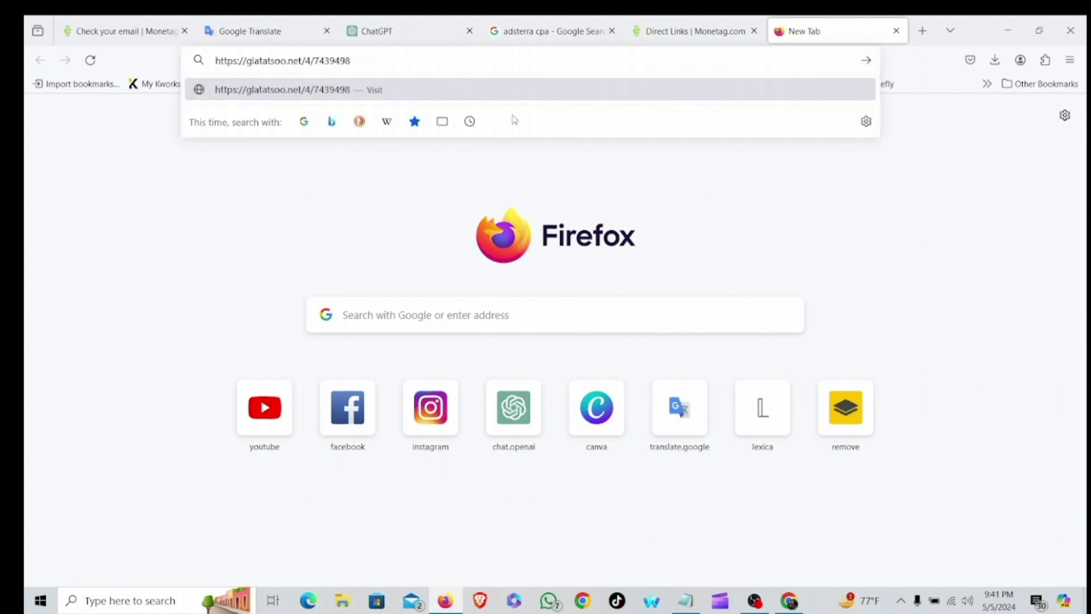
pyautogui.press('Return')
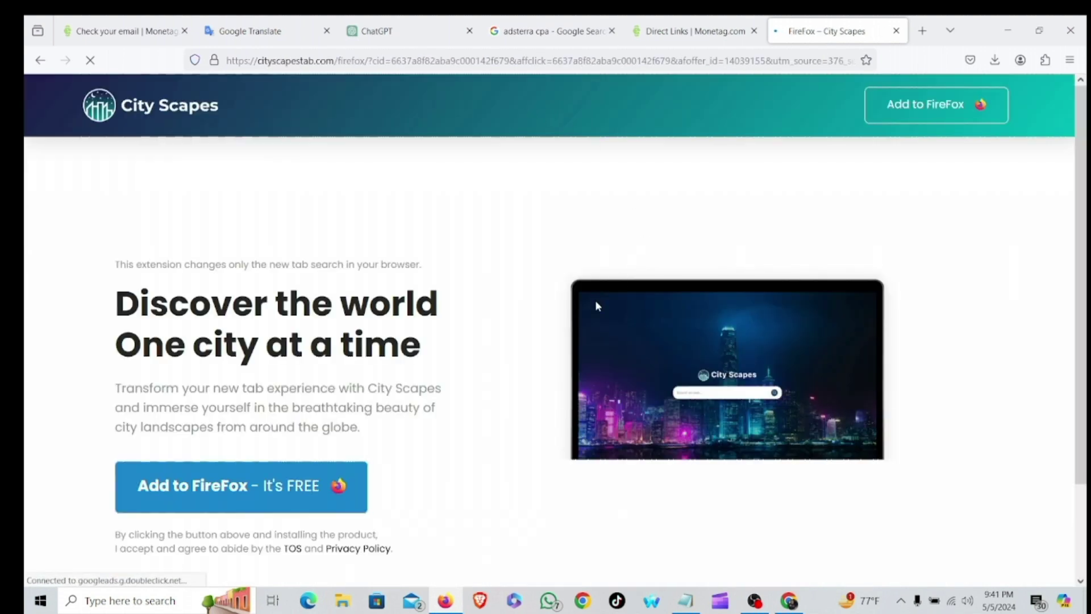
pyautogui.scroll(-2, 595, 302)
pyautogui.scroll(2, 455, 364)
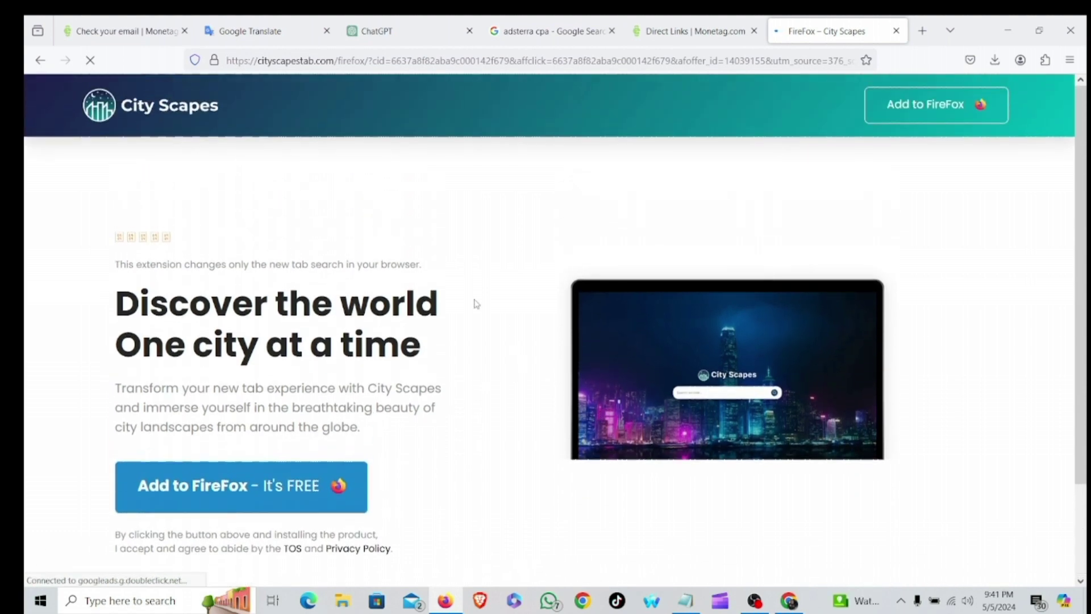
pyautogui.scroll(-2, 512, 370)
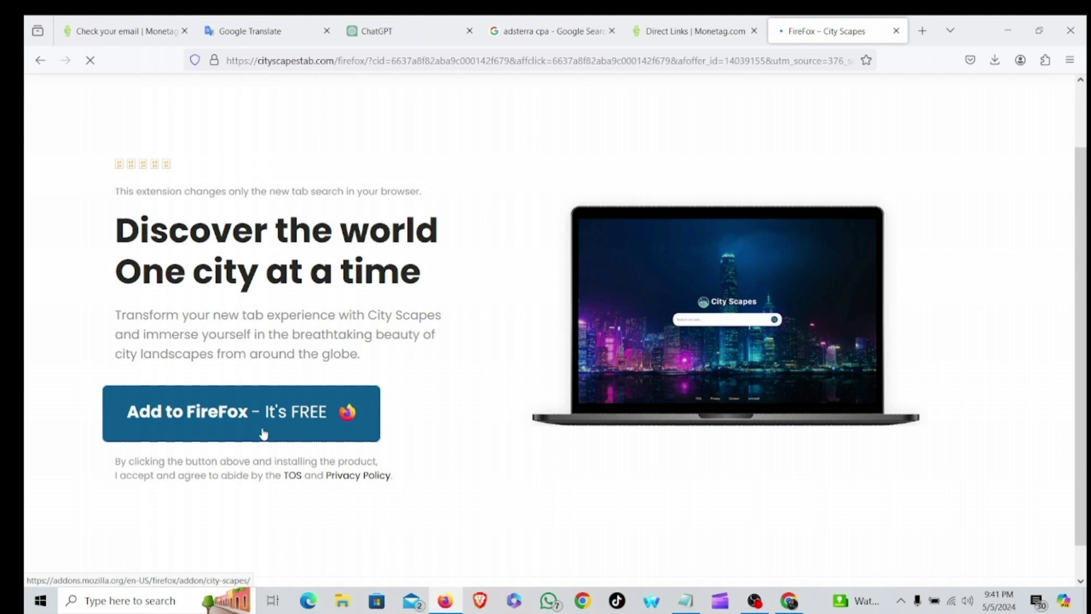
pyautogui.scroll(2, 280, 434)
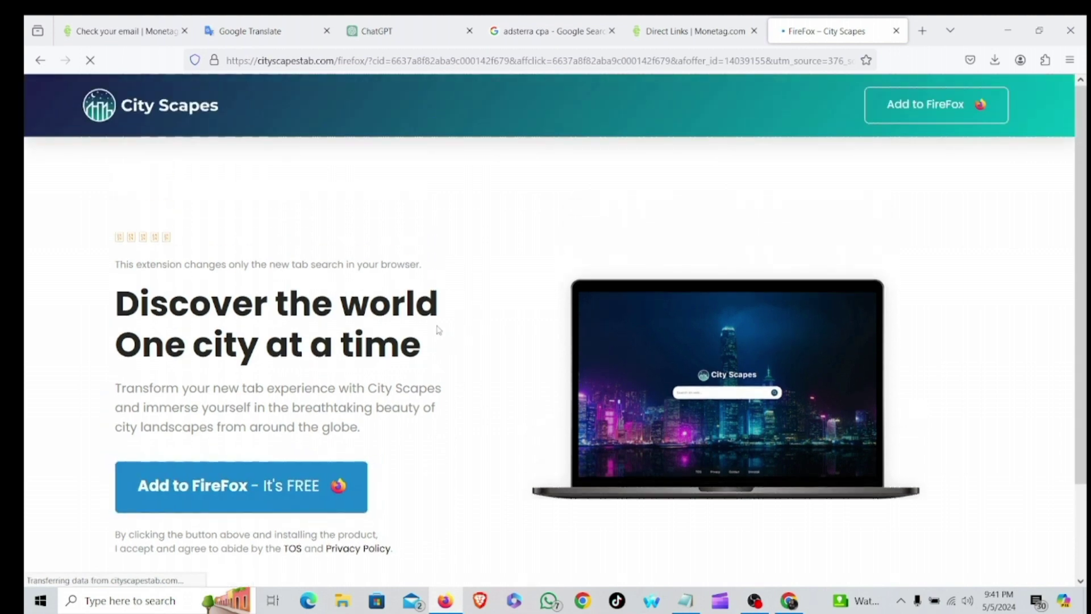
pyautogui.scroll(-3, 342, 424)
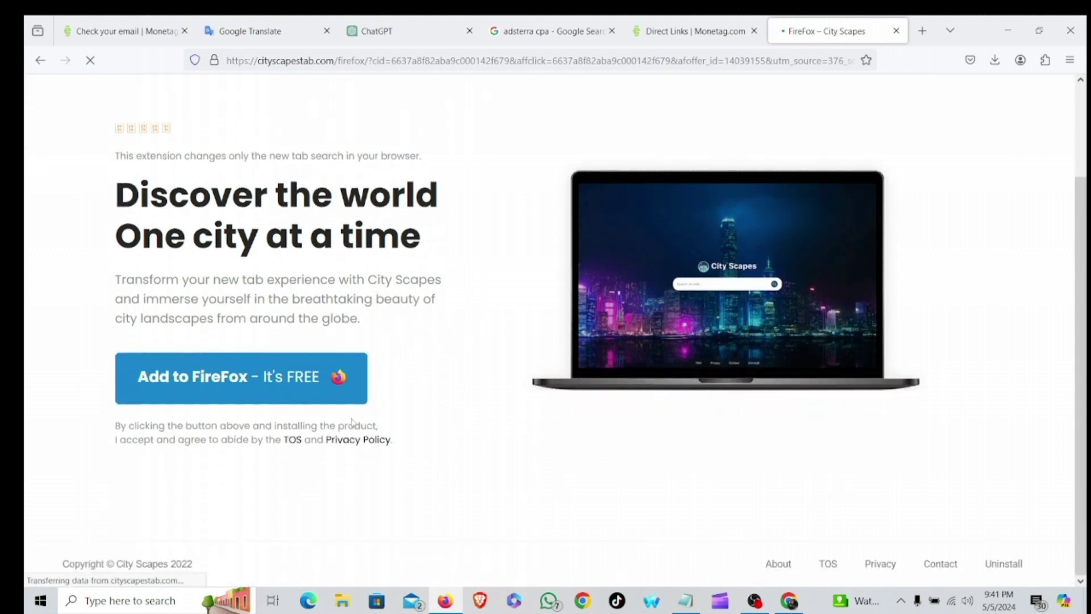
pyautogui.scroll(3, 355, 421)
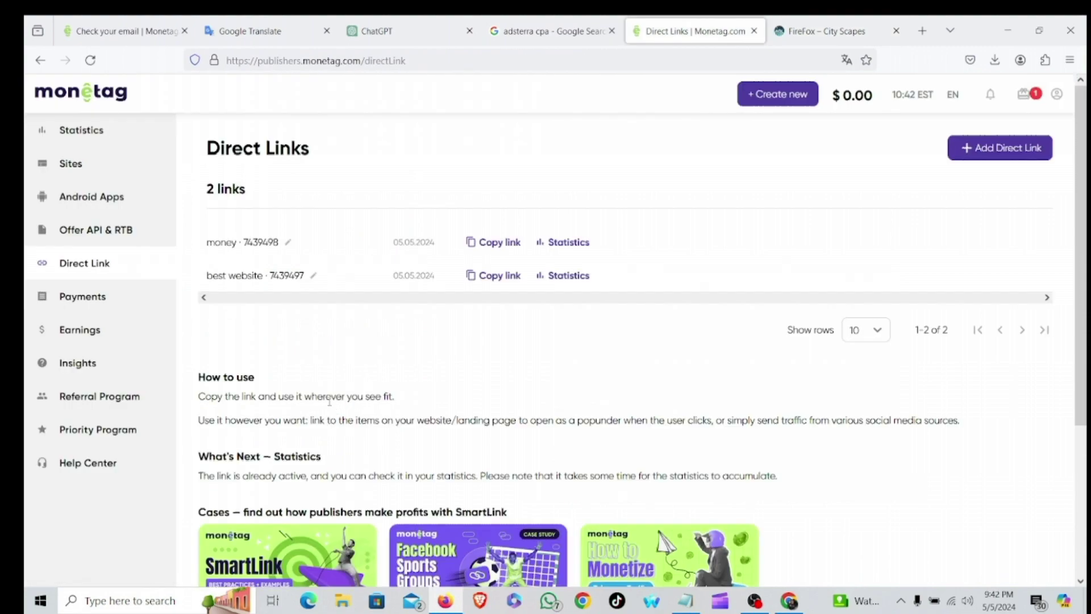
pyautogui.scroll(-2, 329, 402)
pyautogui.scroll(-4, 335, 378)
pyautogui.click(95, 400)
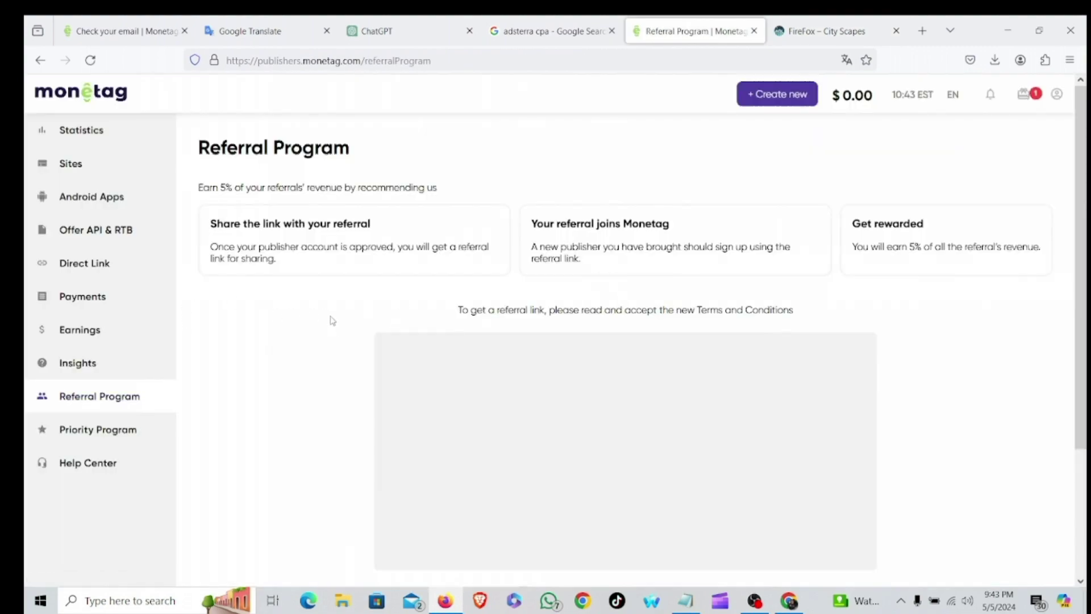
# Tick 'I have read and accept terms and conditions' and accept the Referral Program terms.
pyautogui.scroll(-5, 330, 398)
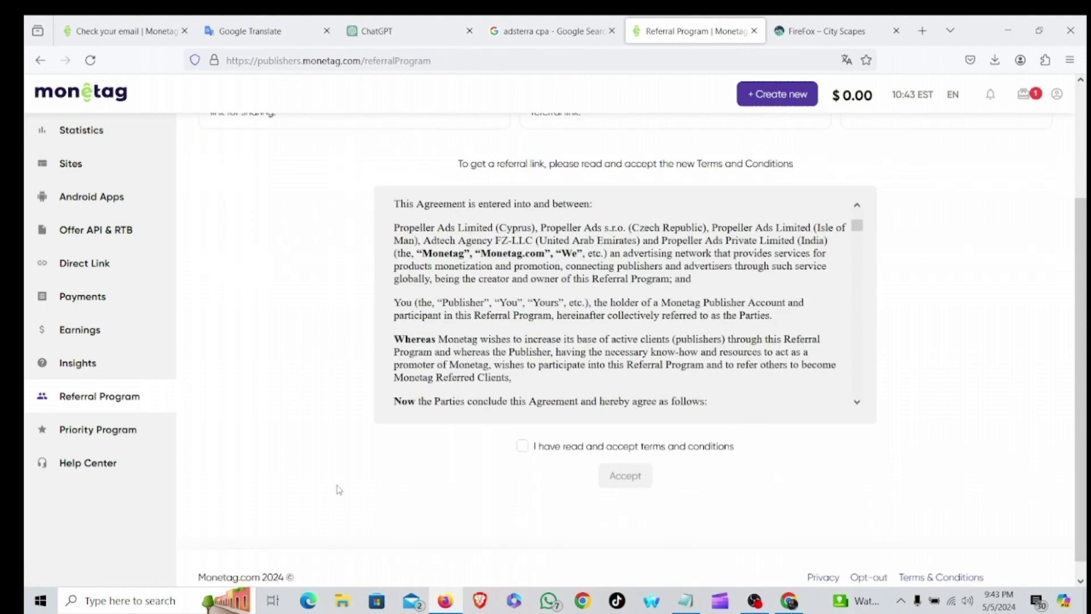
pyautogui.click(522, 430)
pyautogui.click(623, 467)
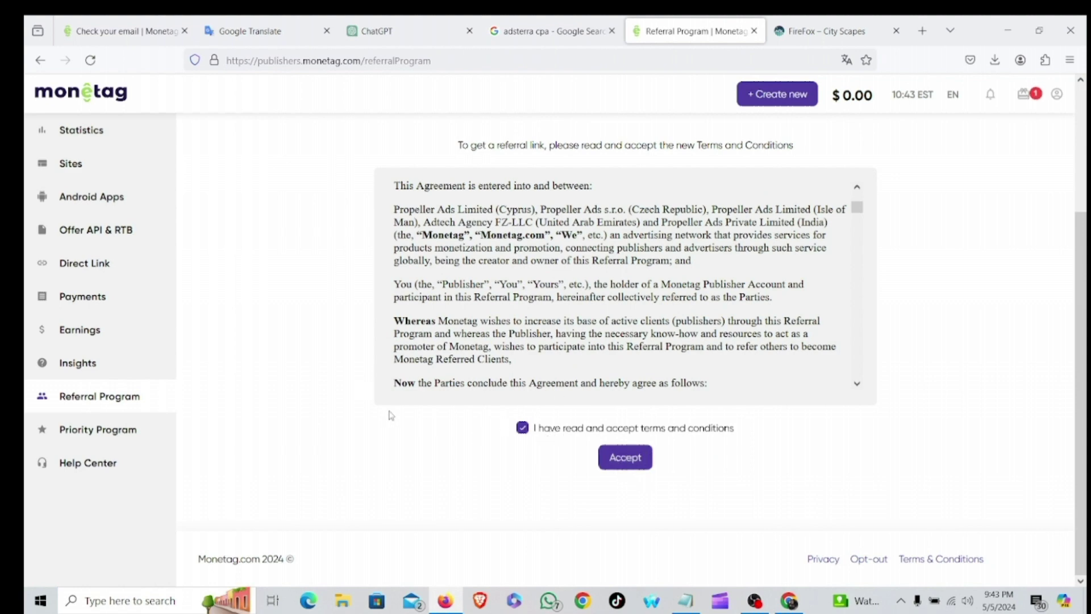
# Reveal the personal referral link with Get link.
pyautogui.scroll(3, 369, 324)
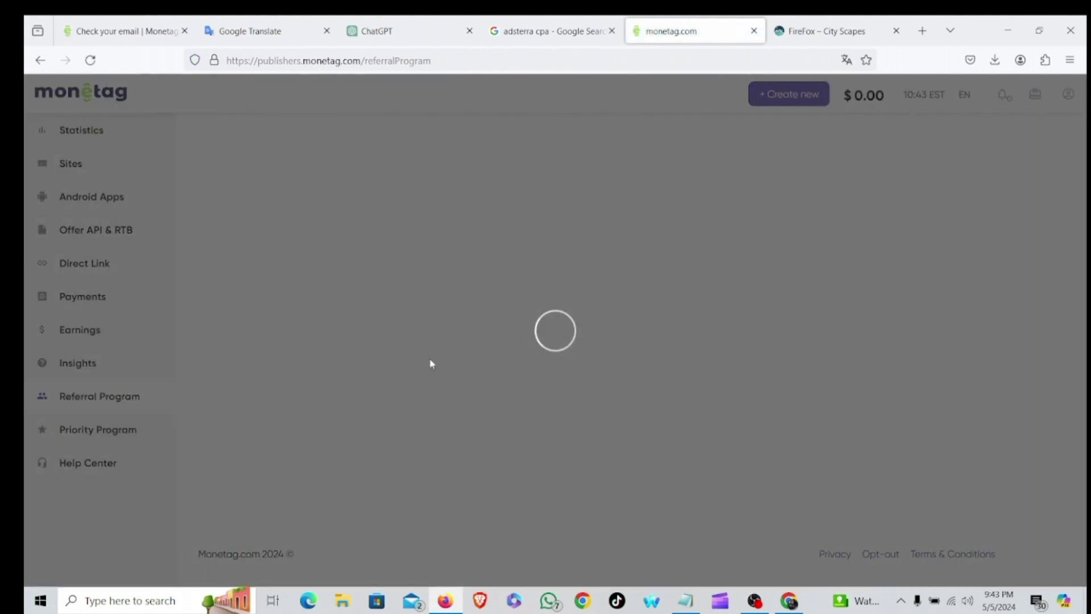
pyautogui.scroll(-3, 487, 447)
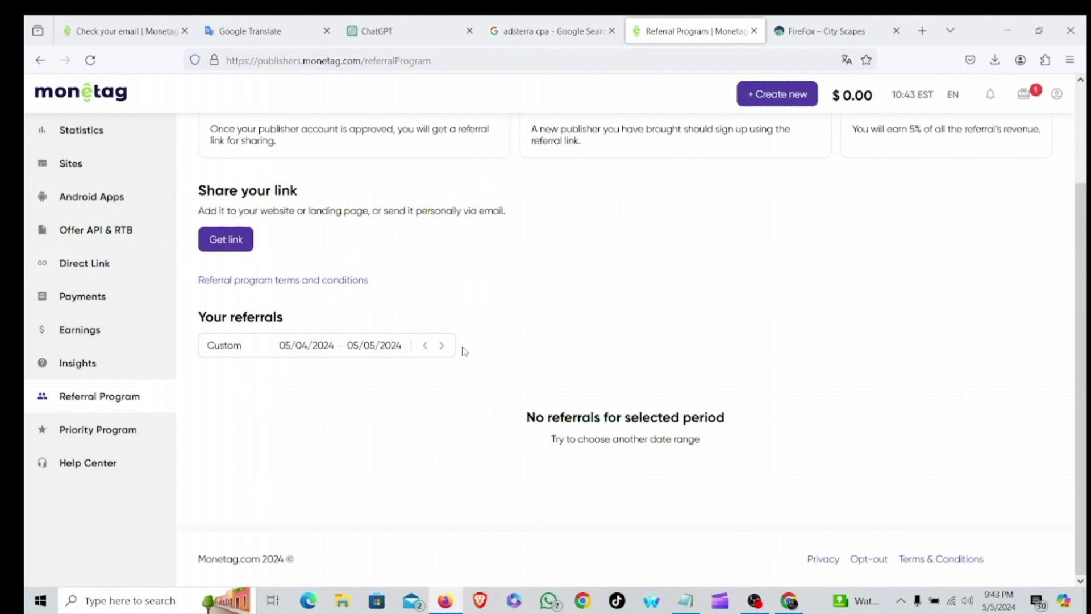
pyautogui.scroll(2, 310, 381)
pyautogui.click(229, 311)
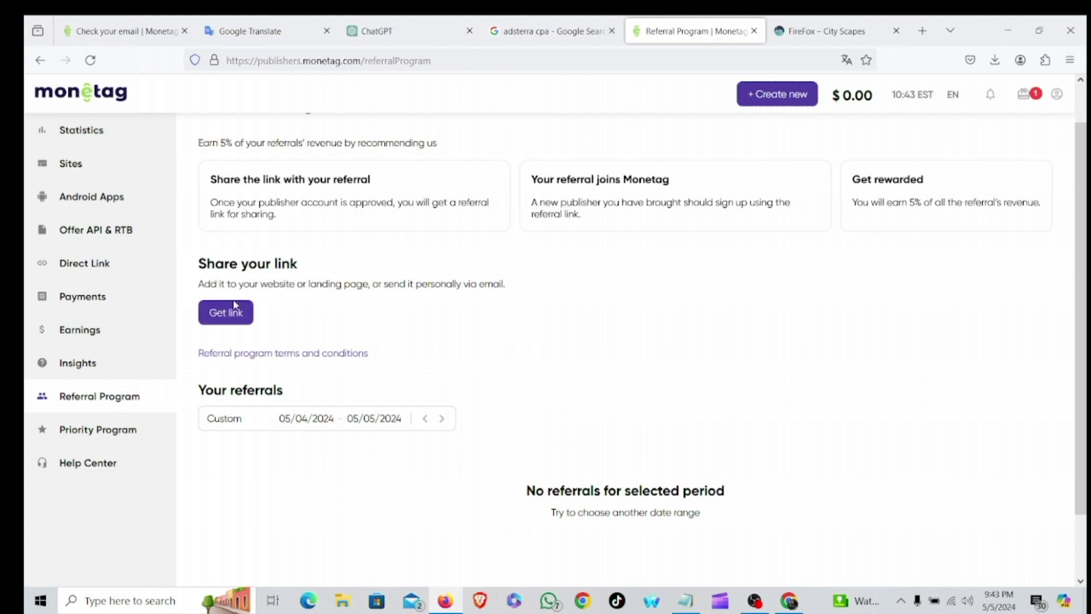
pyautogui.scroll(1, 407, 372)
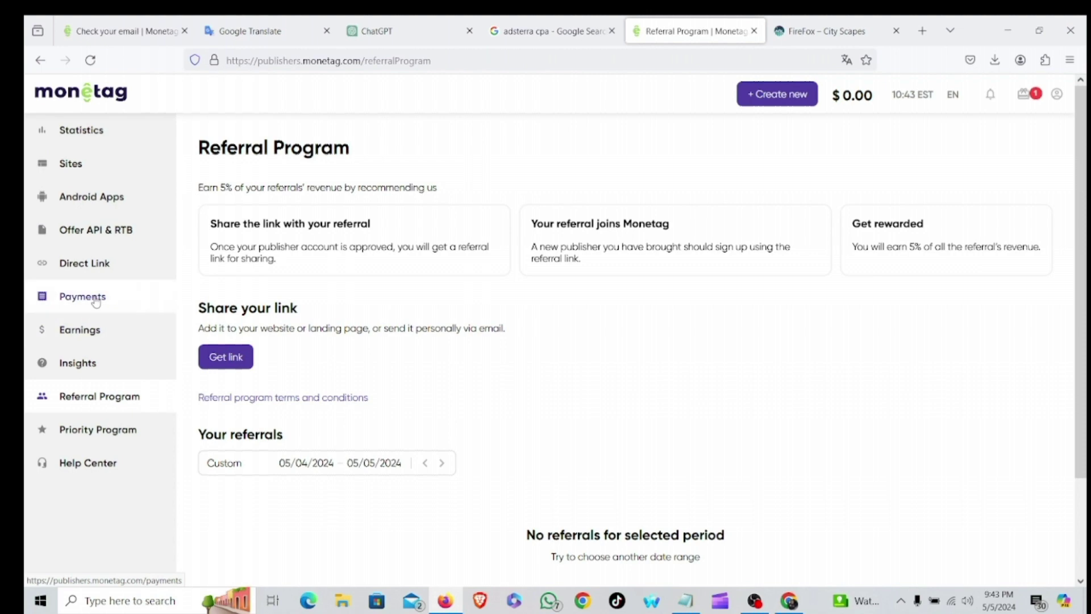
# Browse Payments, Sites and Offer API & RTB, then open Statistics and its Ad Formats filter list.
pyautogui.click(95, 302)
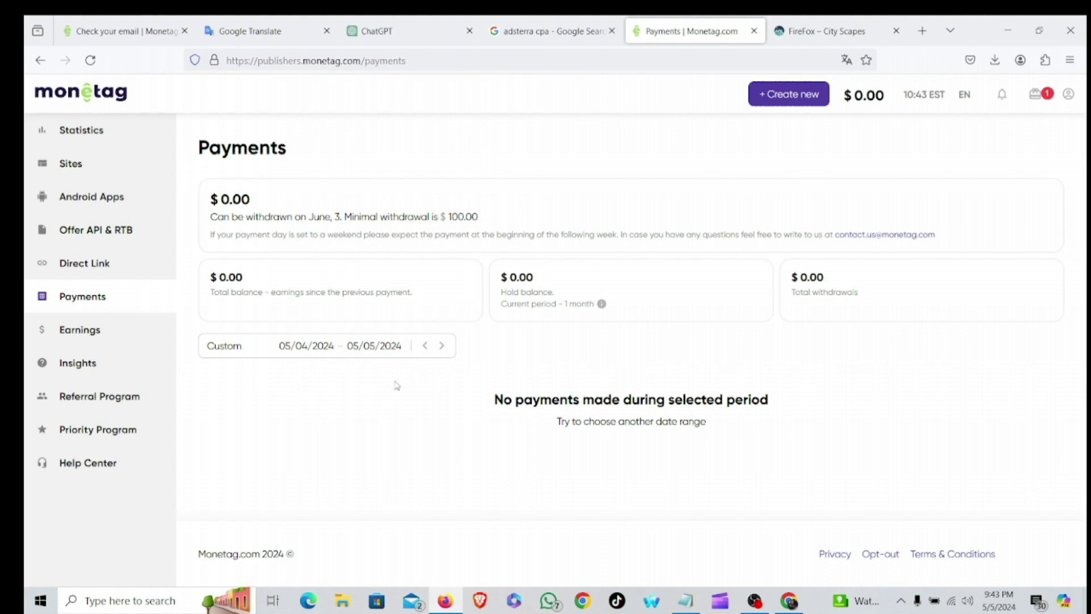
pyautogui.click(97, 166)
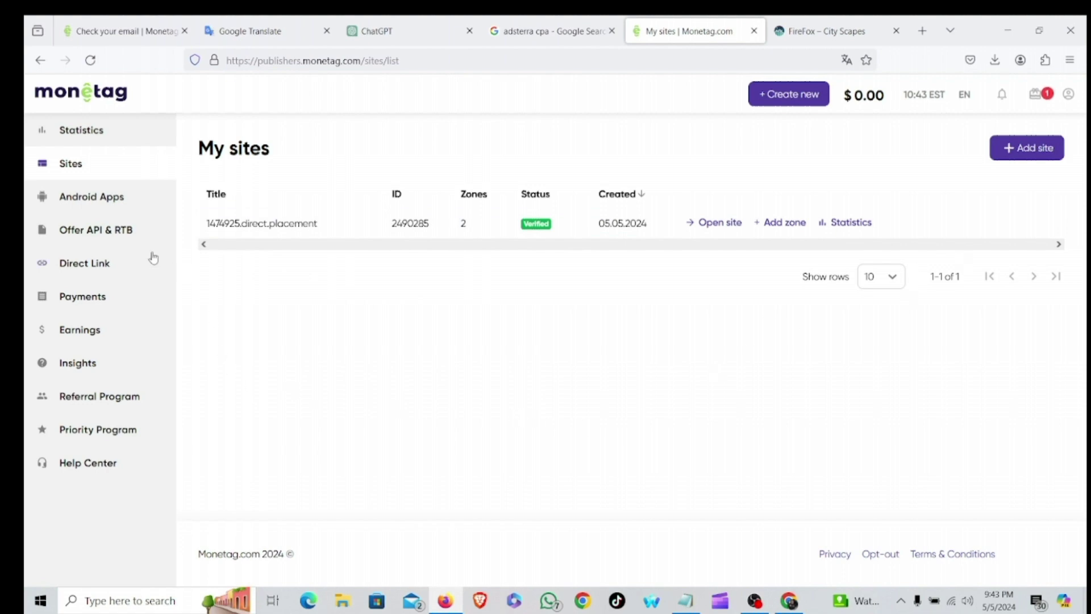
pyautogui.click(116, 234)
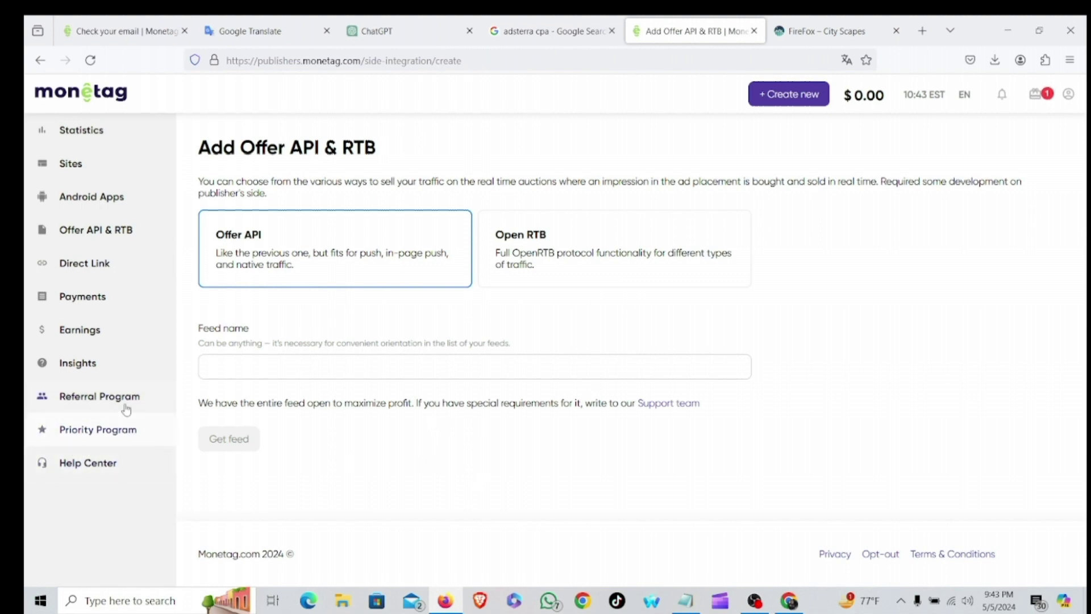
pyautogui.click(78, 108)
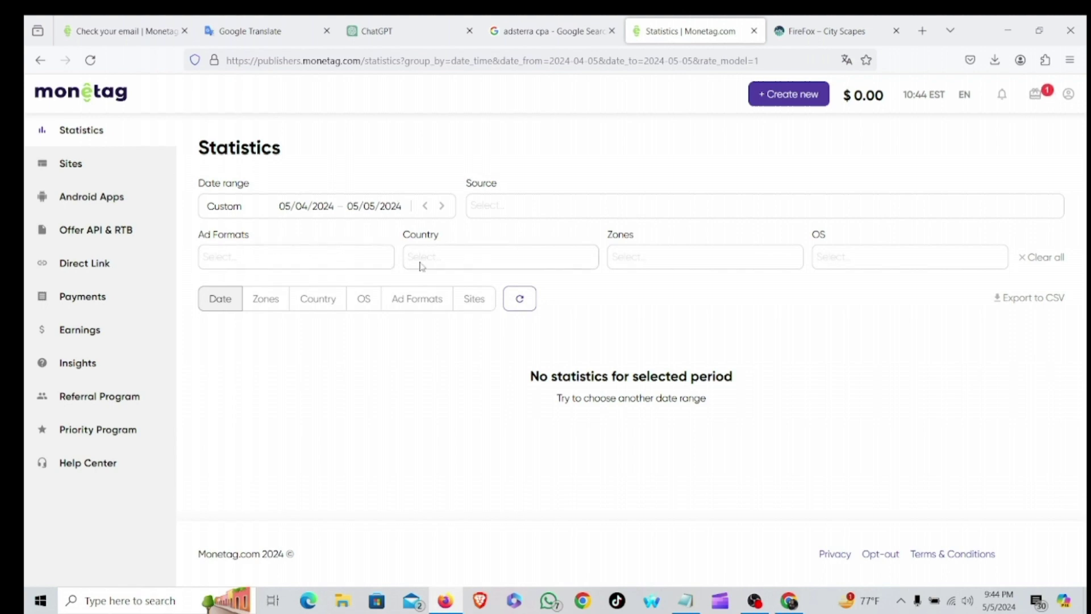
pyautogui.click(308, 263)
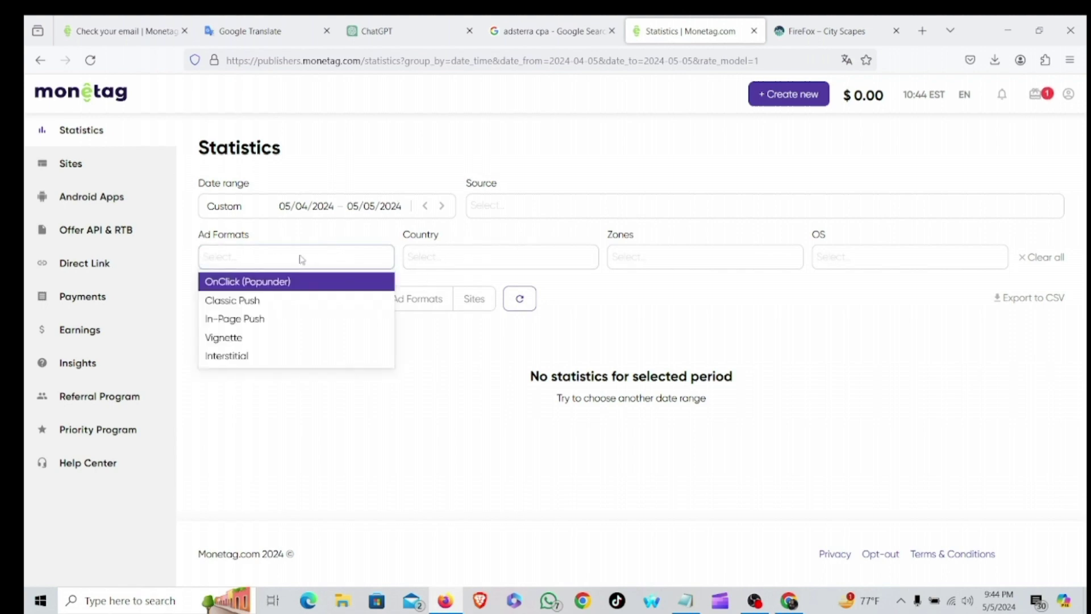